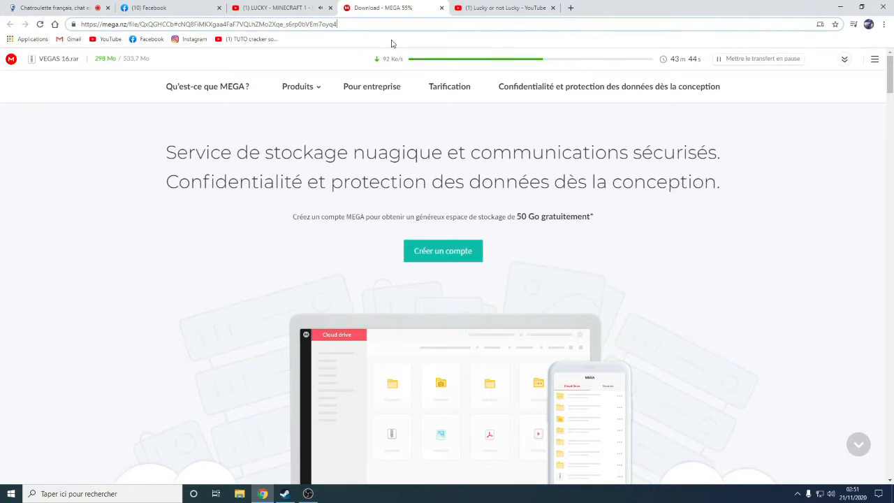
Check the MEGA download link and the remaining transfer time for VEGAS 16.rar.
left_click_drag(342, 27, 90, 21)
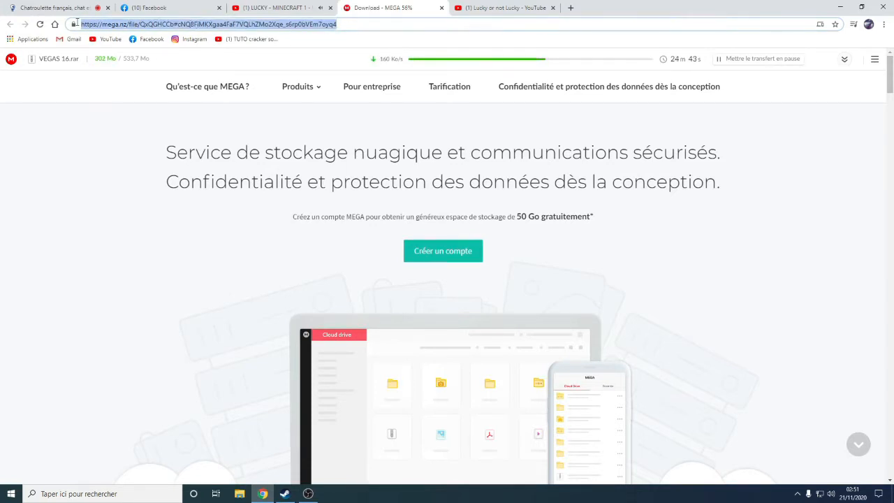
left_click(342, 21)
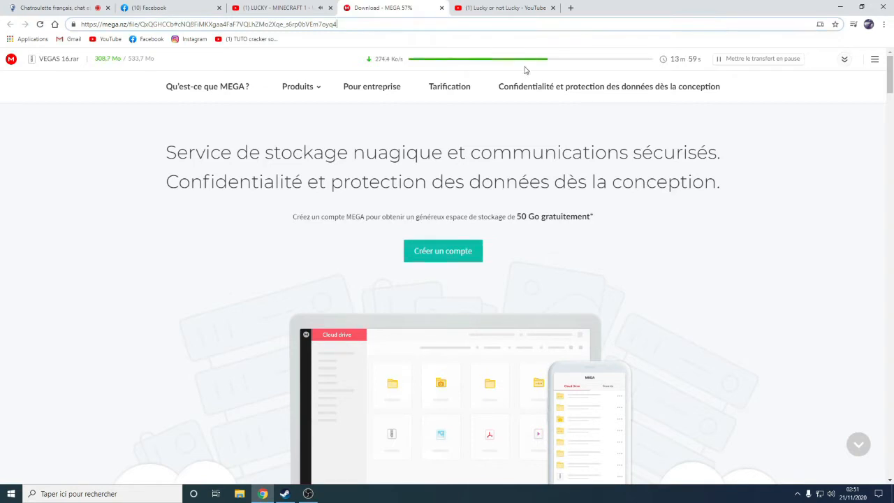
left_click_drag(702, 62, 674, 58)
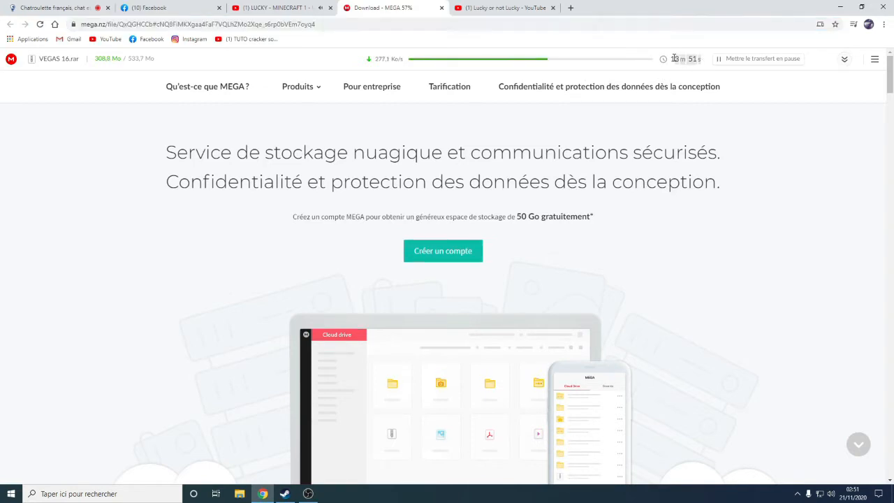
left_click(673, 60)
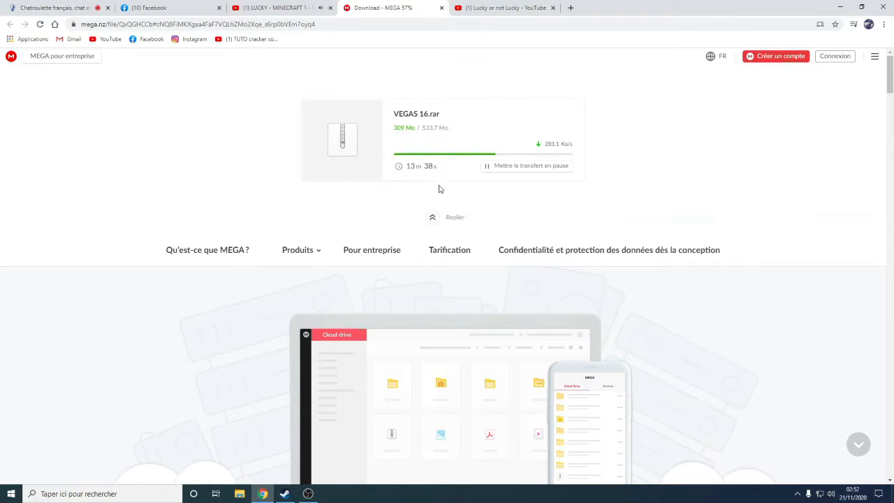
left_click(435, 218)
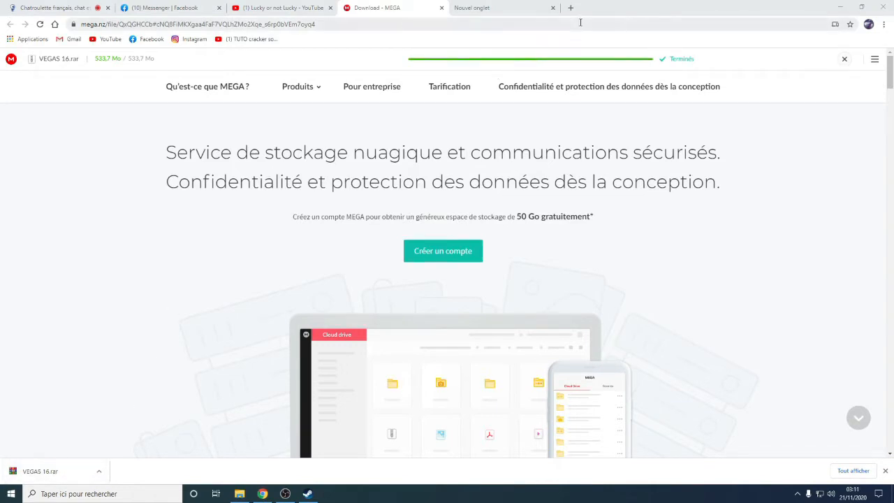
Shrink the browser window over the desktop and place the downloaded VEGAS 16.rar in the desktop's free area.
key("super+d")
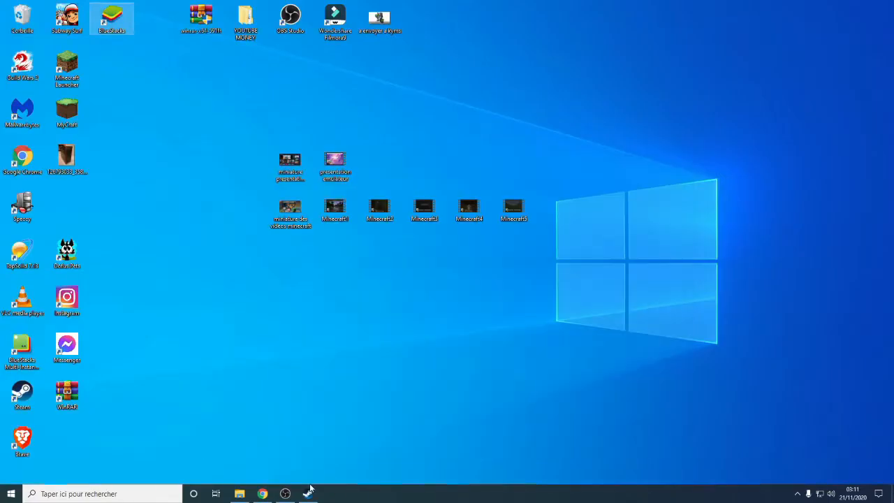
left_click(264, 494)
left_click_drag(622, 4, 462, 60)
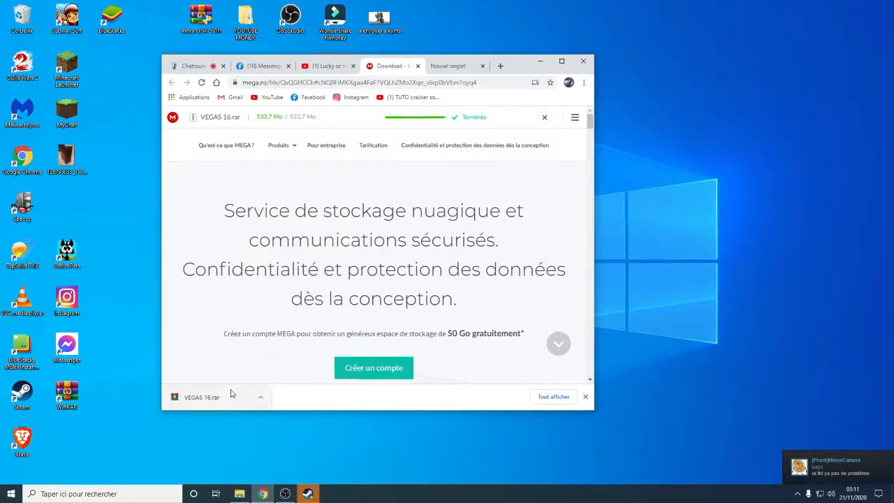
left_click_drag(232, 394, 542, 239)
left_click_drag(678, 125, 675, 146)
Run Setup.exe from the VEGAS 16 folder of the desktop archive and authorise it with the account PIN.
double_click(683, 124)
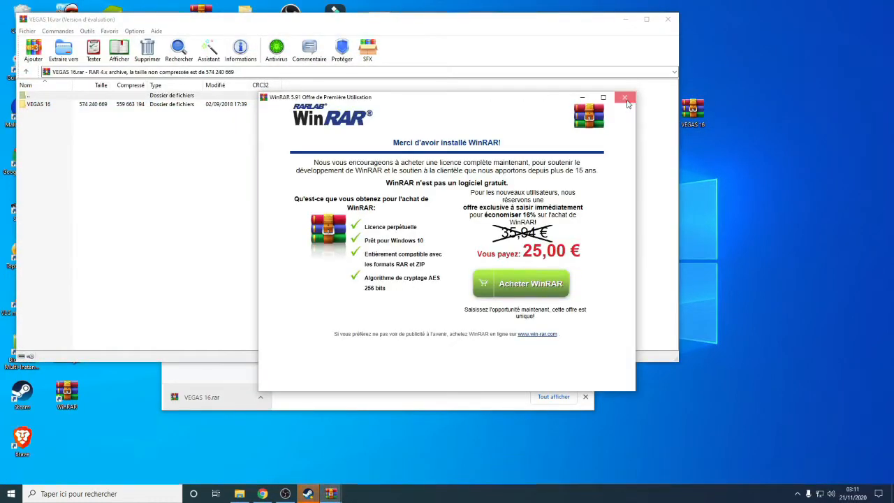
left_click(625, 97)
double_click(192, 105)
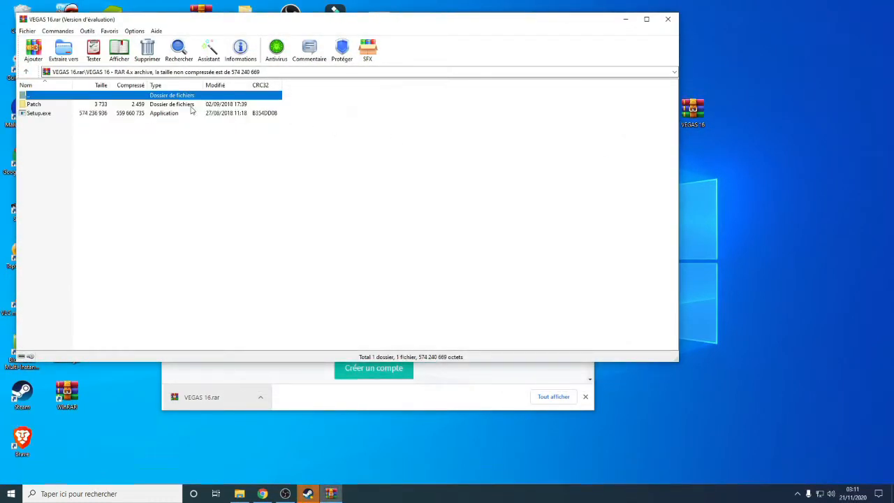
double_click(143, 115)
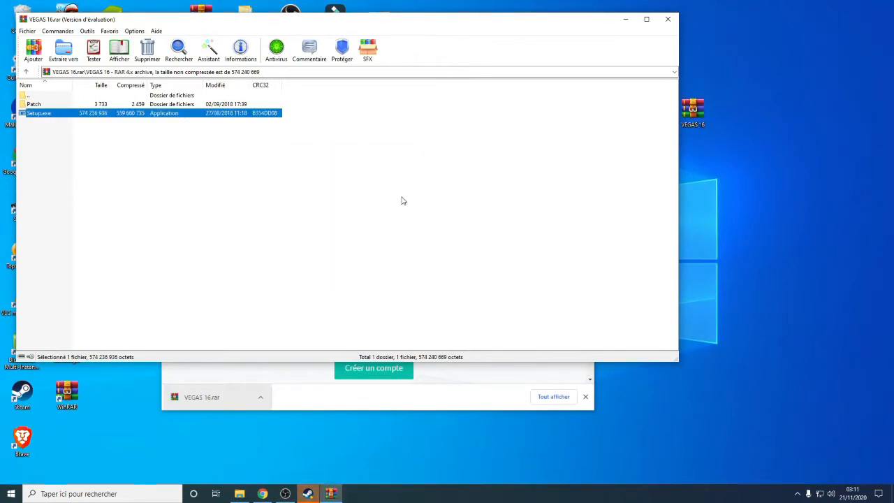
left_click(625, 19)
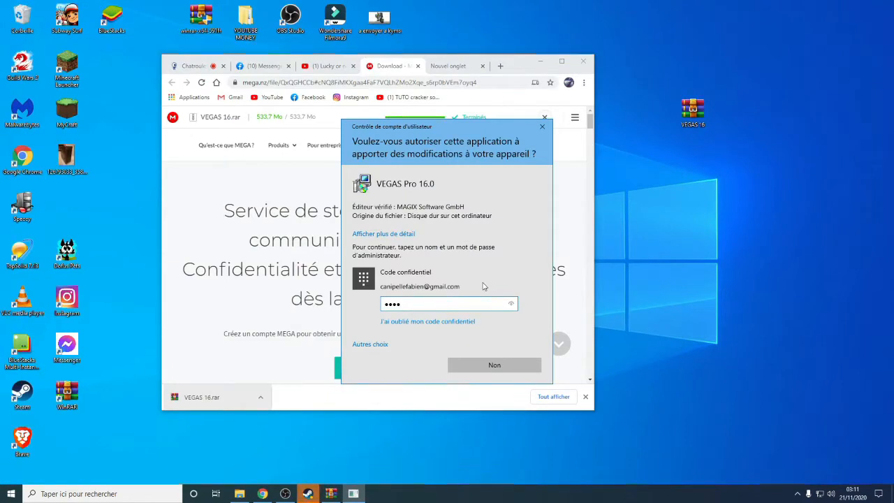
key("Return")
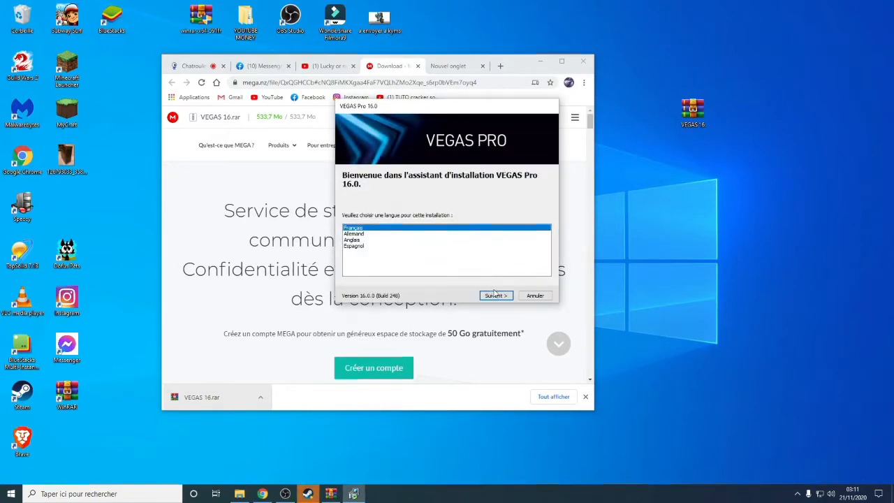
Install VEGAS Pro 16.0 in French to C:\Program Files\VEGAS\VEGAS Pro 16.0\, accepting the licence agreement and privacy statements.
left_click(495, 296)
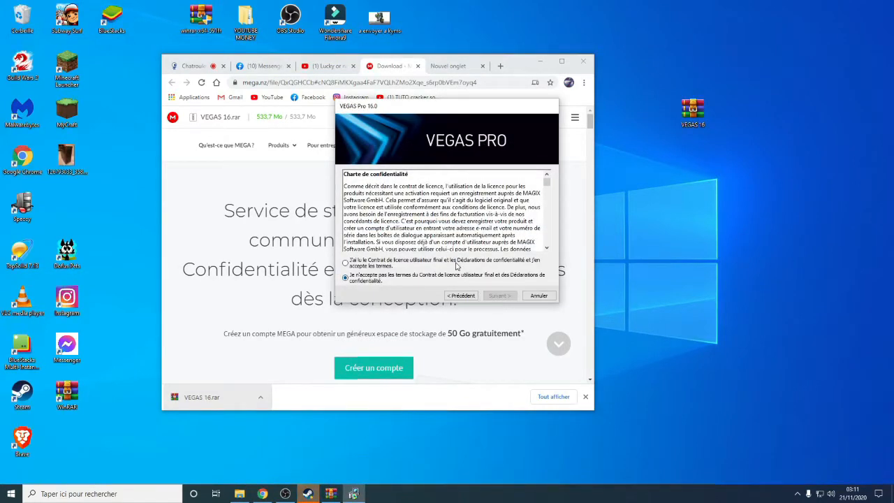
left_click(458, 264)
left_click(492, 296)
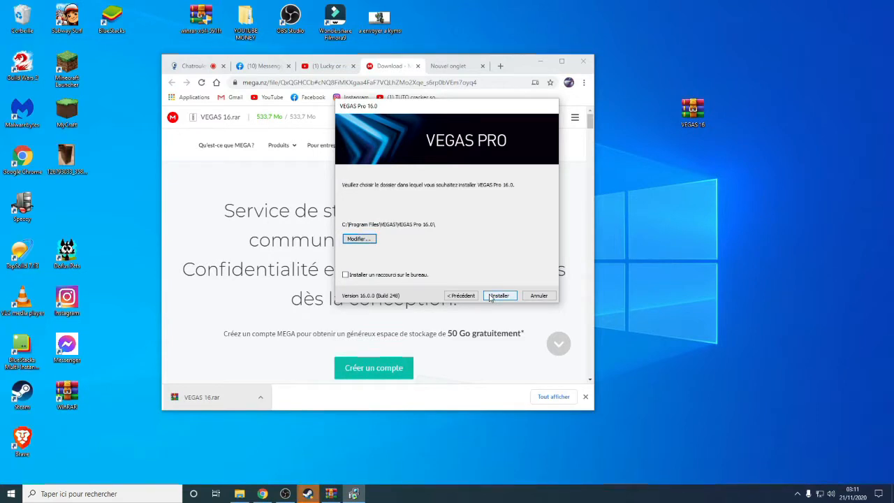
left_click(500, 296)
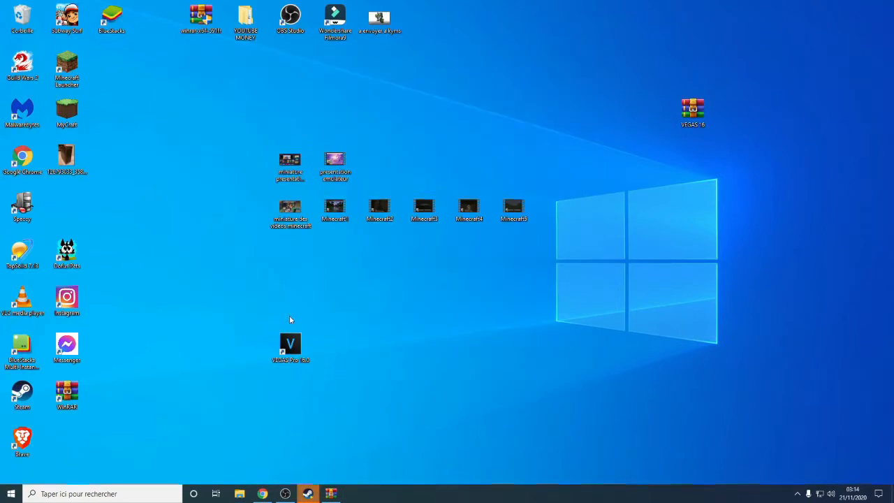
Open the file location of the VEGAS Pro 16.0 desktop shortcut and move its window clear of the VEGAS 16 archive.
right_click(299, 347)
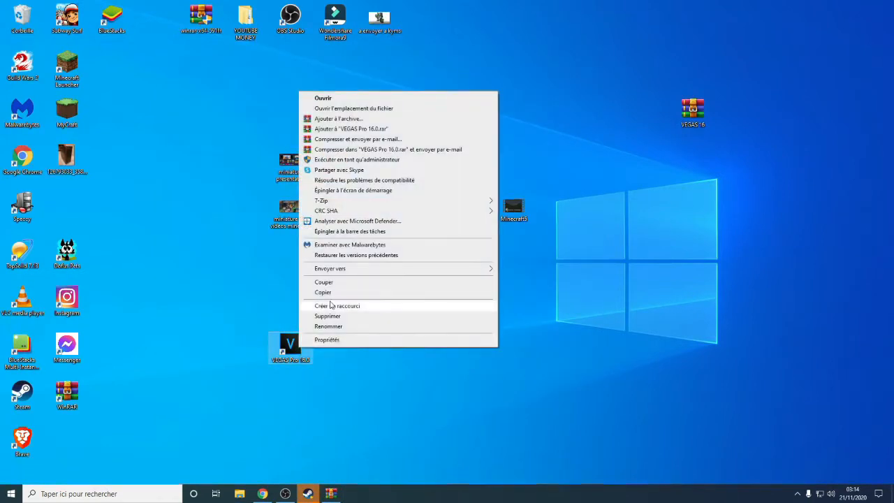
left_click(350, 108)
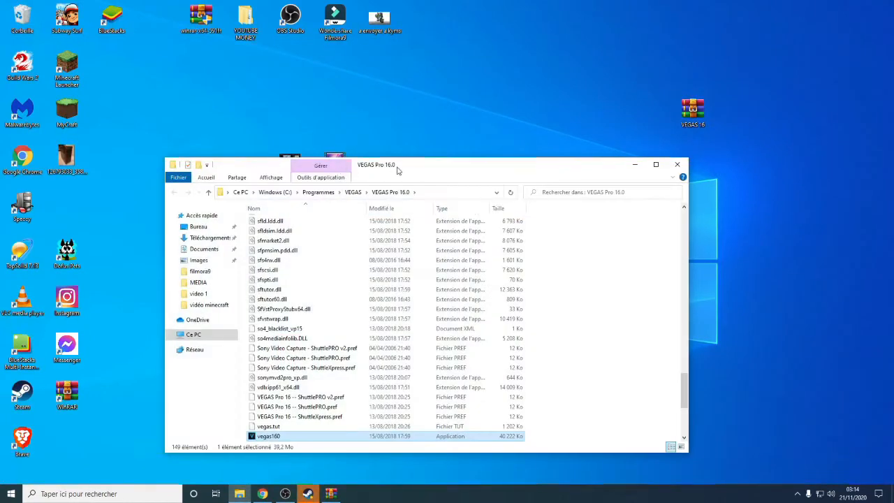
left_click_drag(398, 170, 320, 116)
Open the Patch folder inside the VEGAS 16 archive, with the archive window beside the installation folder.
double_click(691, 111)
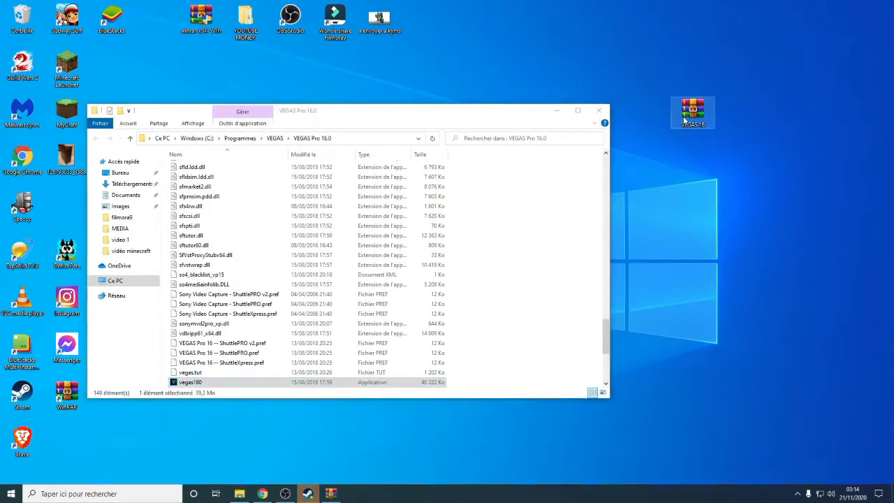
double_click(222, 107)
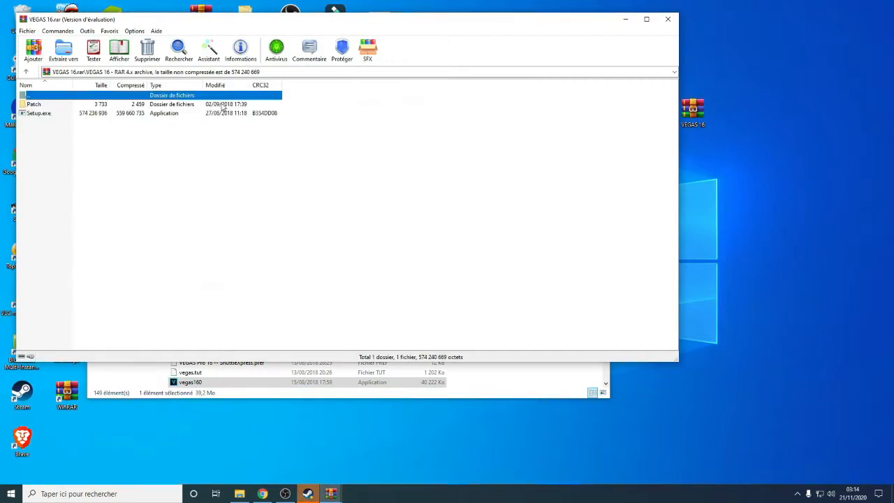
left_click_drag(315, 21, 709, 102)
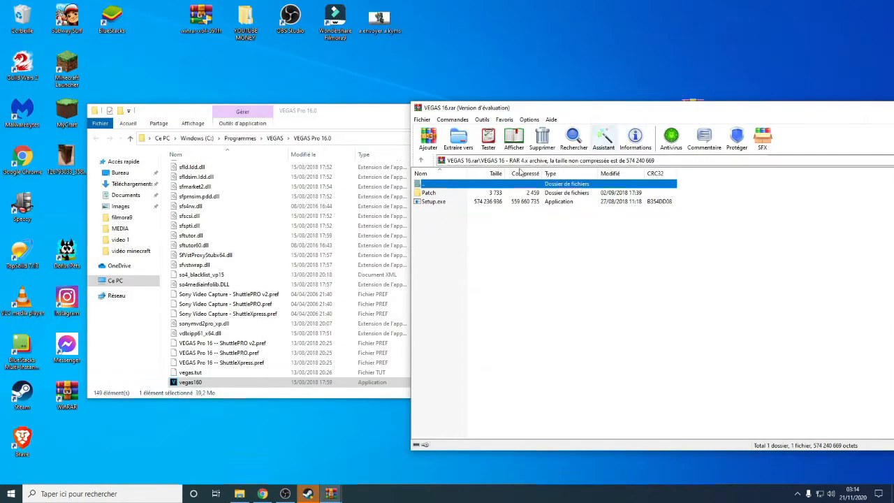
double_click(467, 186)
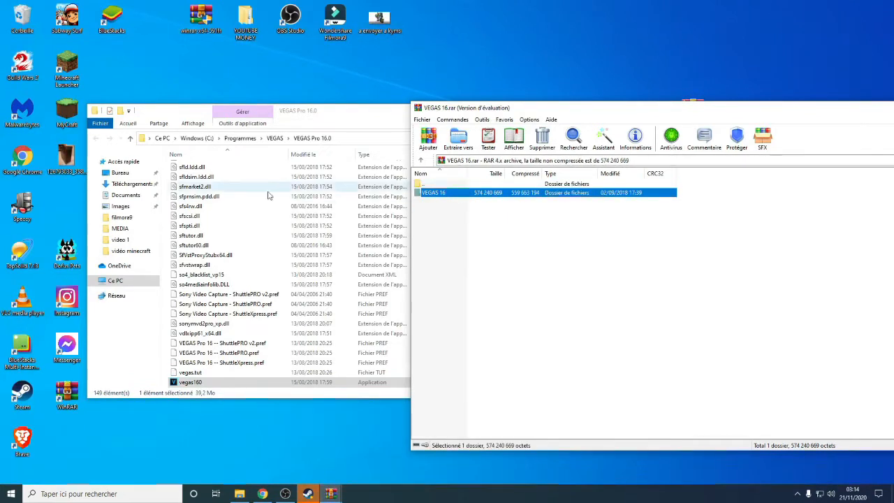
double_click(437, 195)
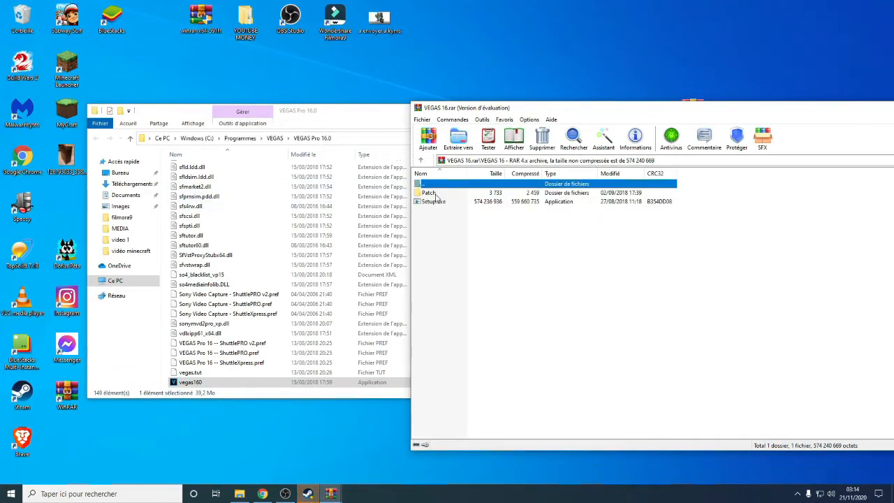
double_click(428, 195)
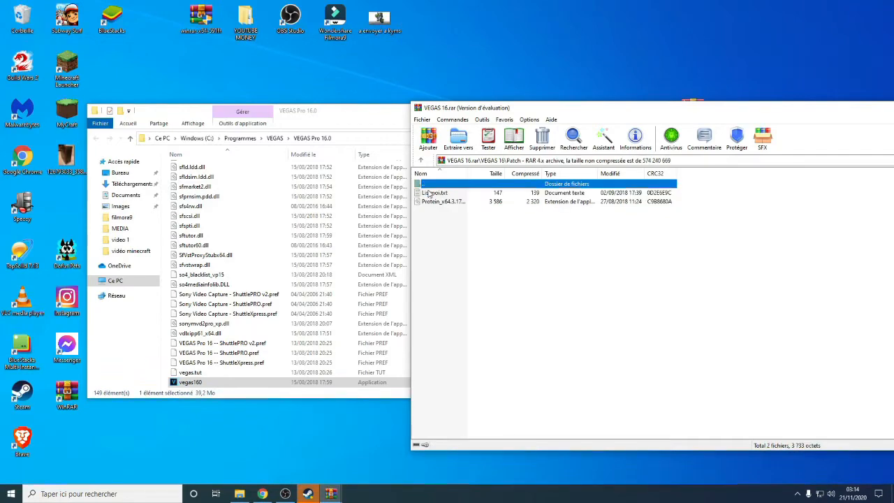
Open the Protein folder inside the VEGAS Pro 16.0 installation folder.
left_click(179, 309)
scroll(179, 309, "up", 20)
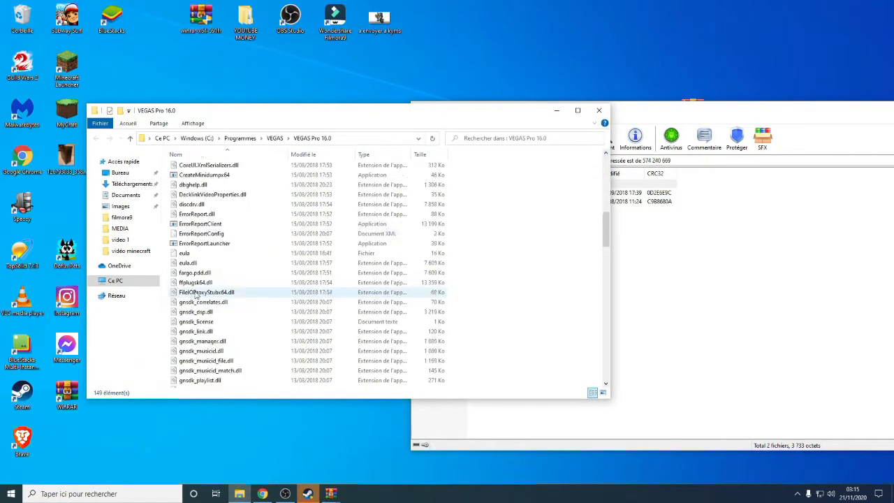
scroll(202, 296, "up", 6)
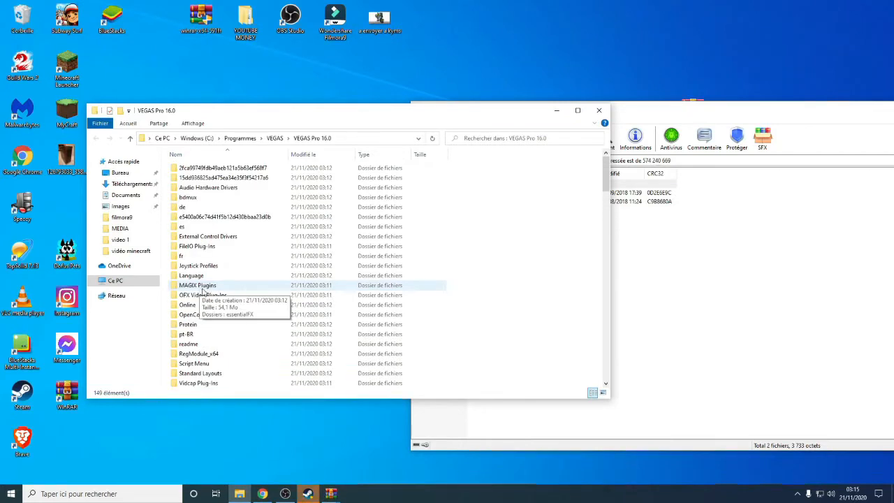
left_click(193, 325)
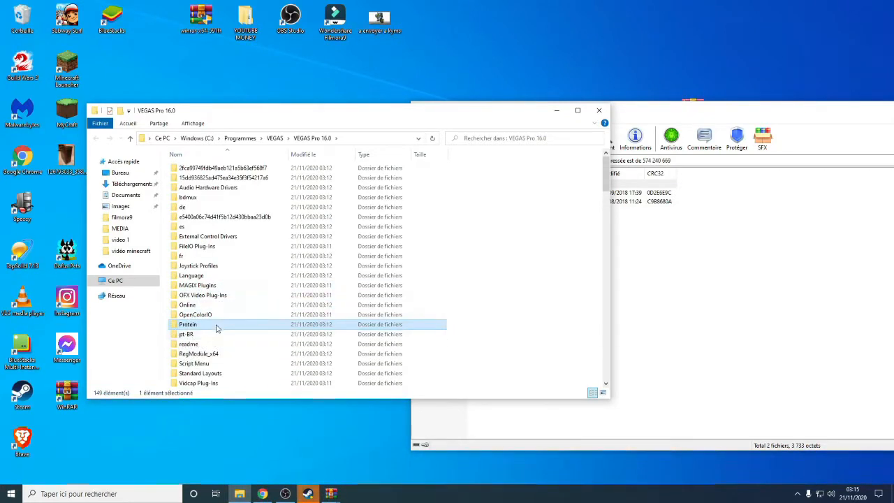
double_click(201, 326)
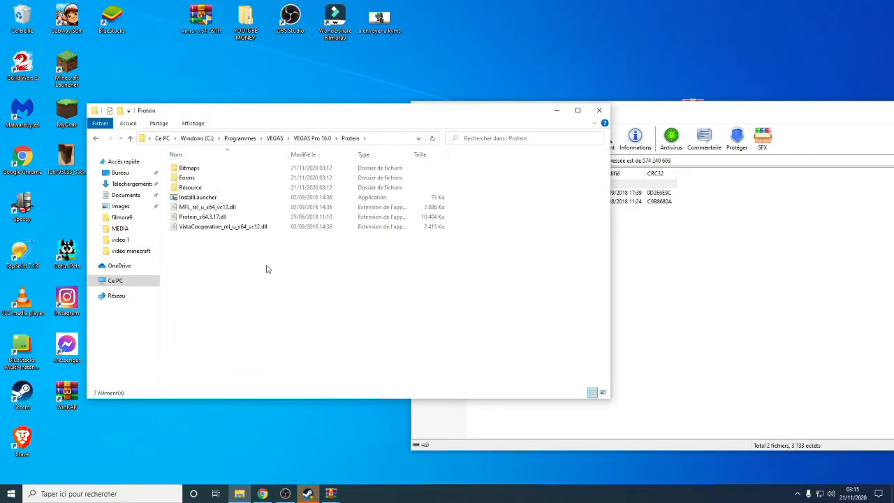
Replace Protein_x64.3.17.dll in the Protein folder with the version from the archive's Patch folder.
key("alt+Tab")
left_click_drag(483, 203, 453, 228)
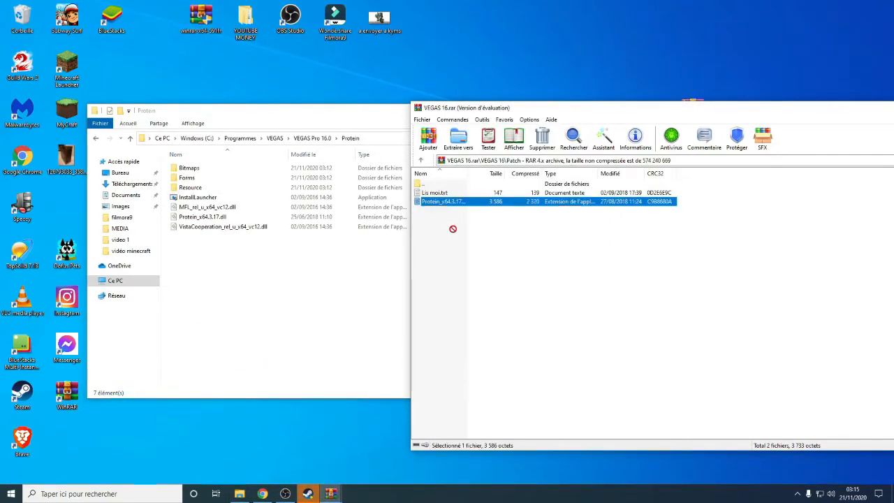
left_click_drag(292, 271, 292, 271)
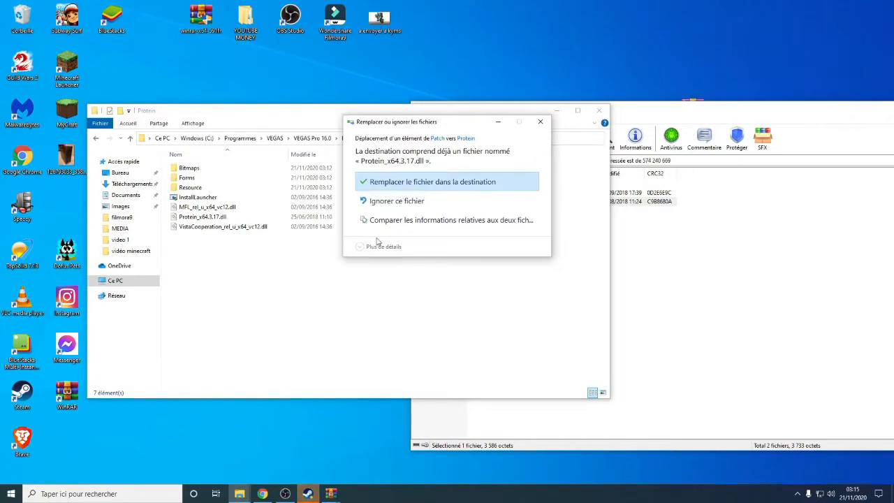
left_click(433, 181)
key("Return")
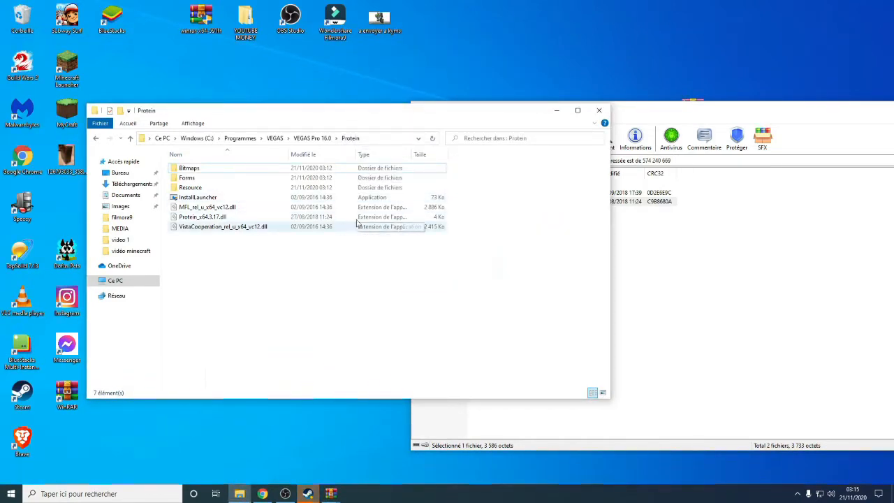
Clear the folder and archive windows from the desktop, and launch VEGAS Pro 16.0 from its shortcut moved beside the archive.
left_click(599, 111)
left_click_drag(599, 113, 373, 96)
left_click(826, 91)
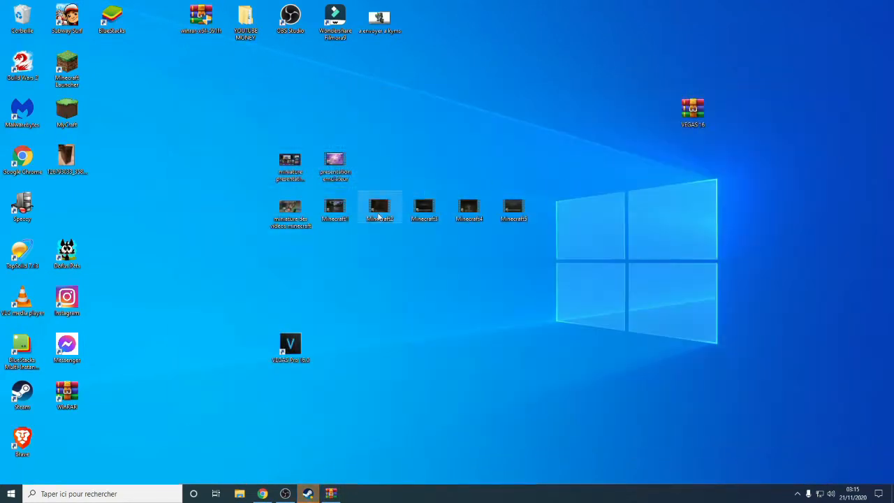
left_click_drag(289, 338, 647, 124)
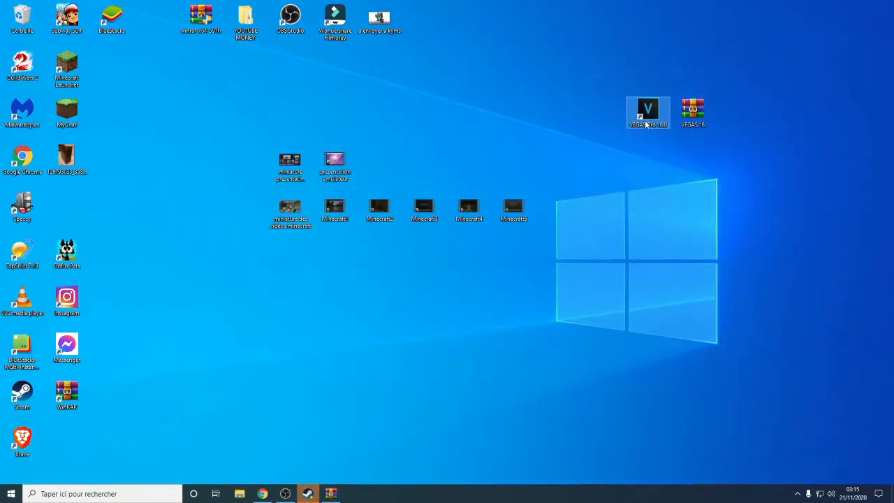
double_click(647, 115)
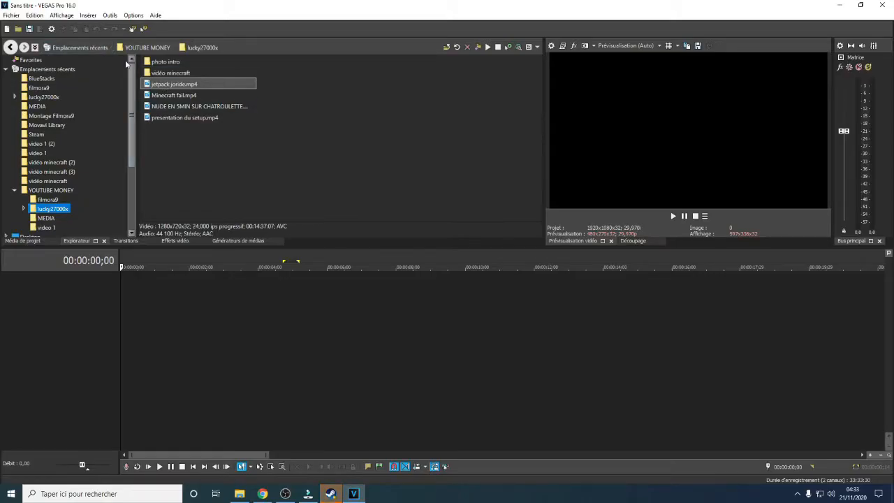
Add WELCOME.mp4 from the MEDIA folder to the start of the empty timeline.
left_click(37, 107)
left_click(171, 85)
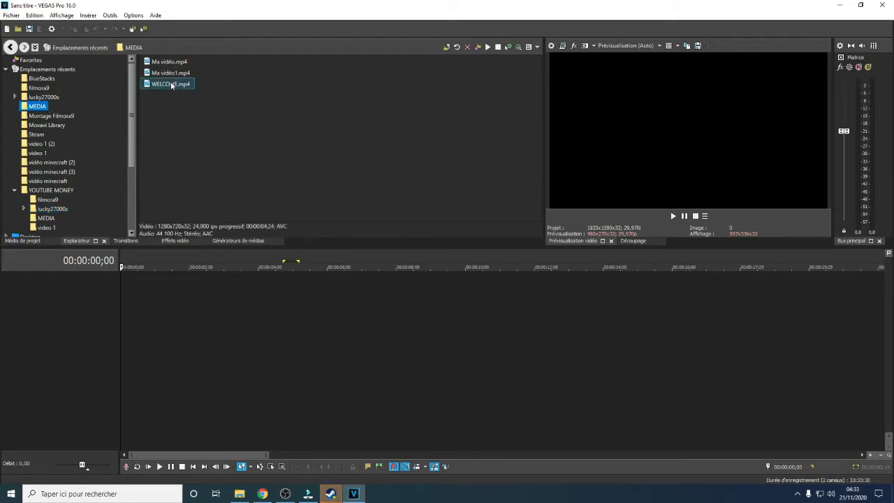
double_click(176, 87)
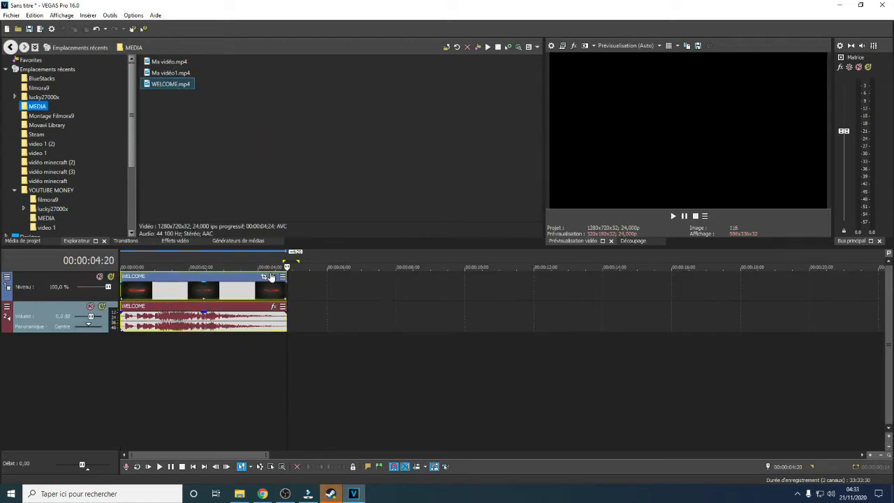
Add the NUDE EN 5MIN SUR CHATROULETTE video from the YOUTUBE MONEY subfolder to the timeline directly after WELCOME.
left_click(57, 193)
left_click(55, 209)
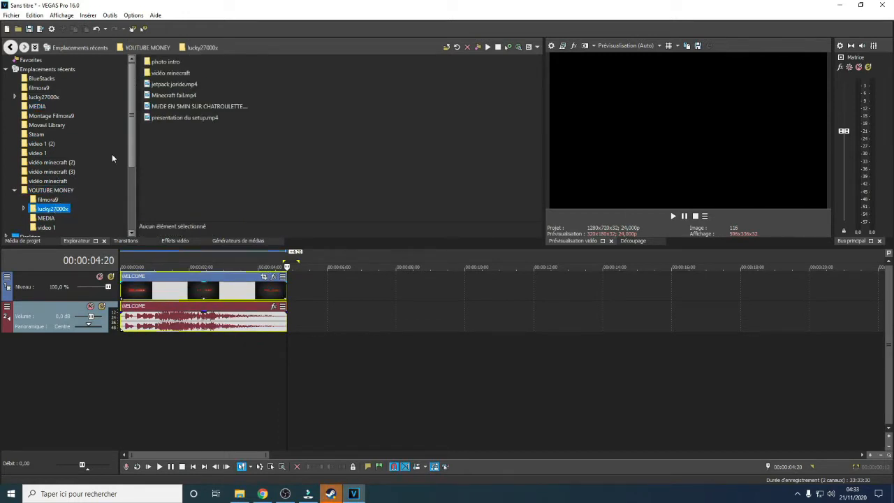
double_click(178, 105)
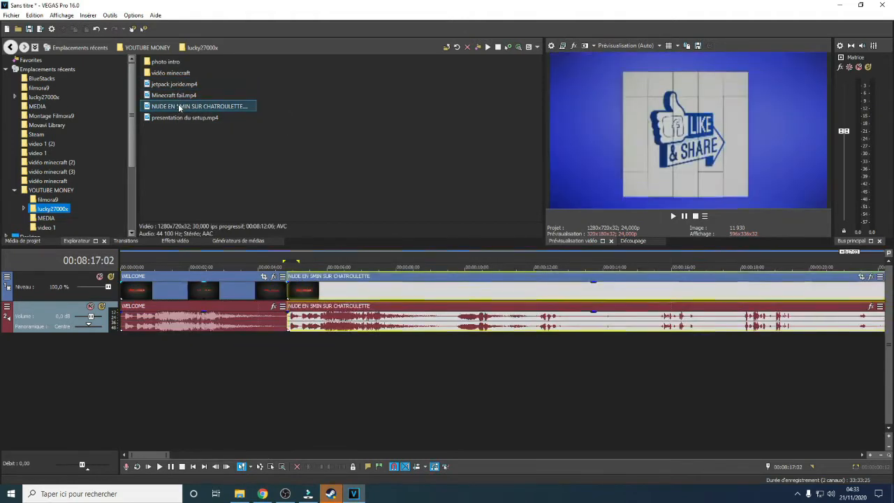
Trim the start of the second clip at 00:00:06:00 and move the clip back against the end of WELCOME.
left_click(327, 262)
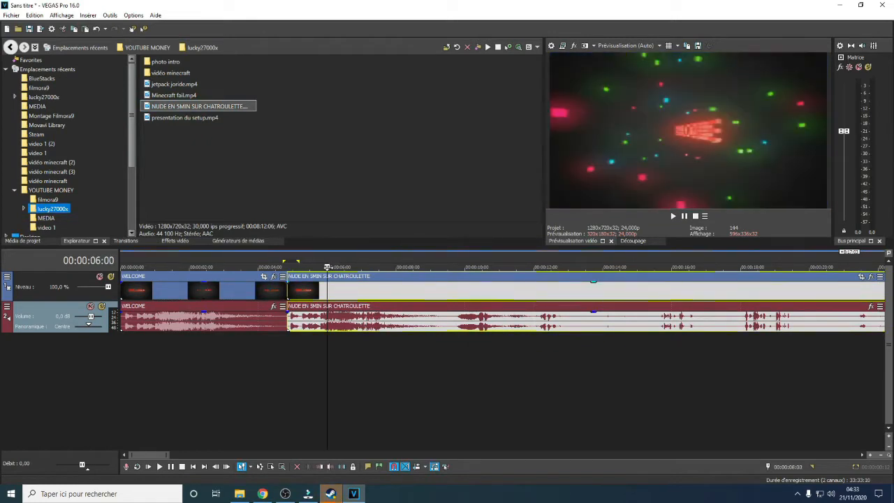
right_click(327, 287)
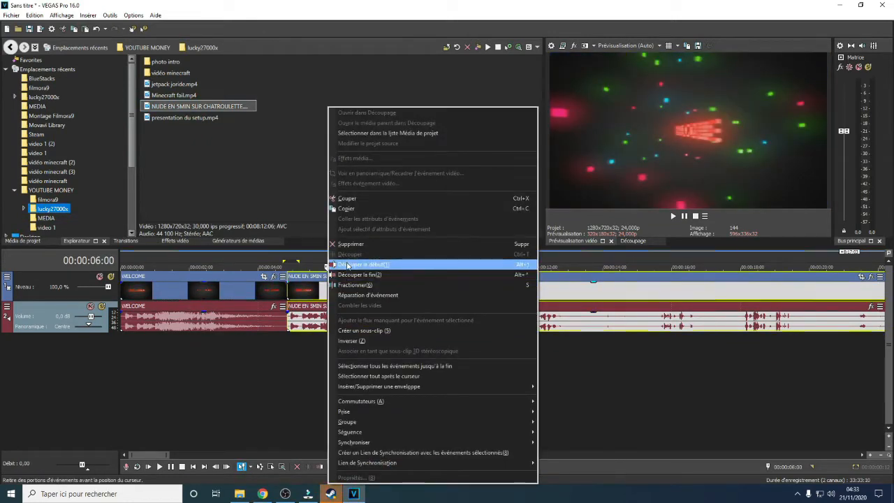
left_click(350, 263)
left_click_drag(374, 283, 334, 282)
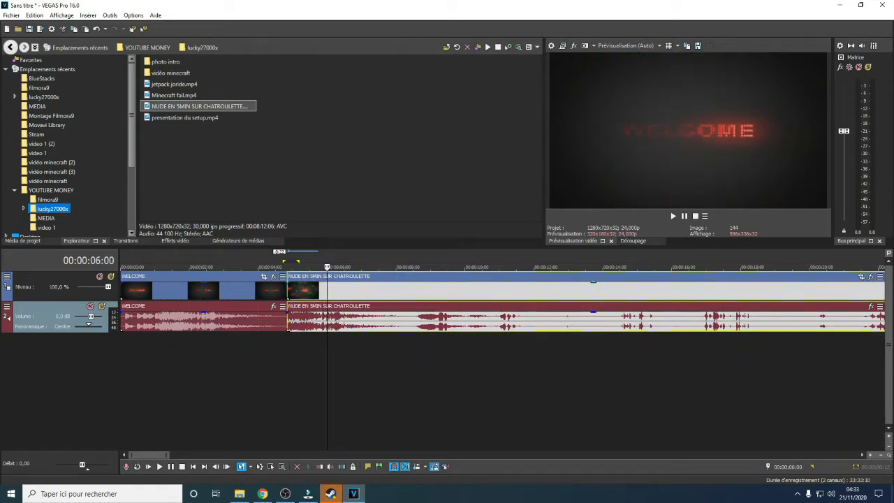
Play the shortened clip briefly, trim its start at 00:00:06:00 once more, and close the gap after WELCOME.
key("space")
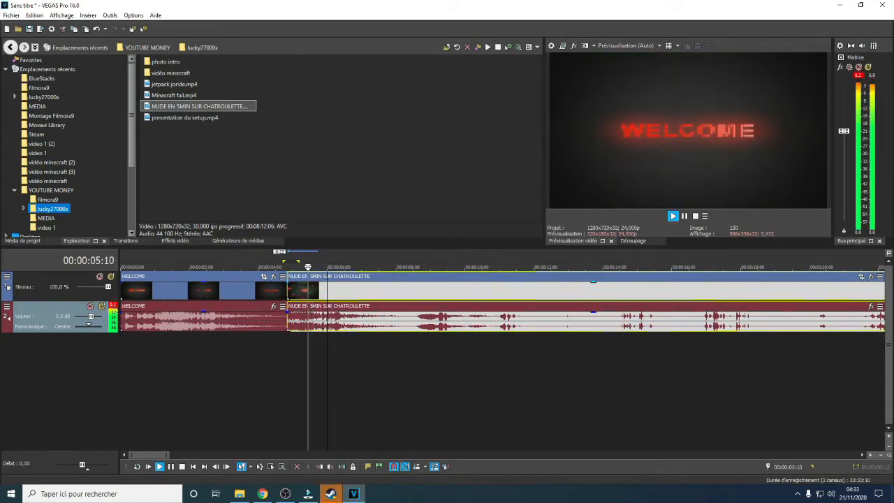
key("space")
right_click(329, 286)
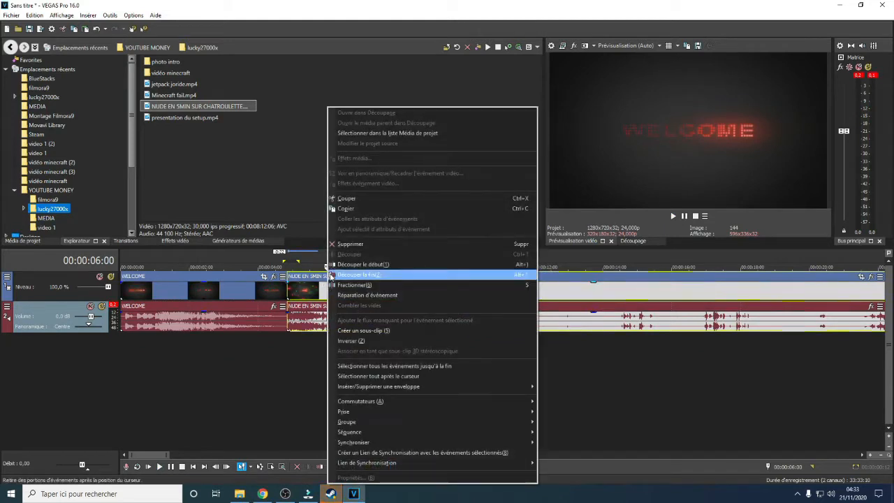
left_click(343, 266)
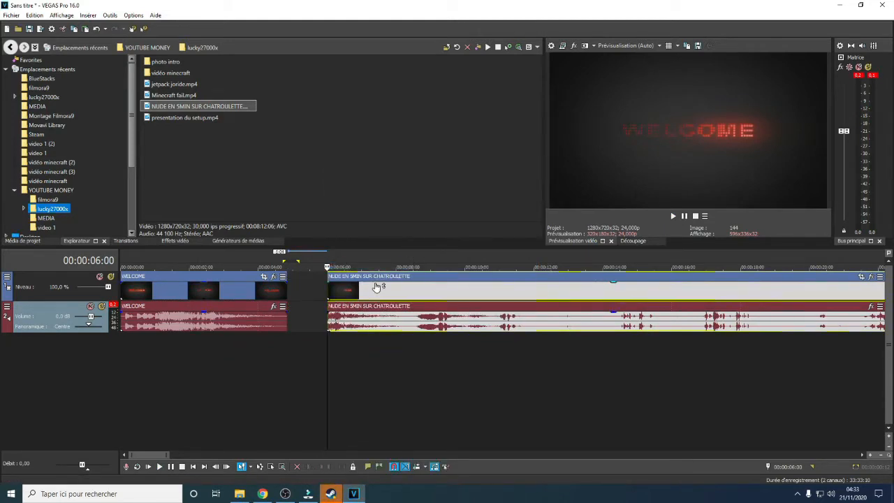
left_click_drag(350, 287, 280, 266)
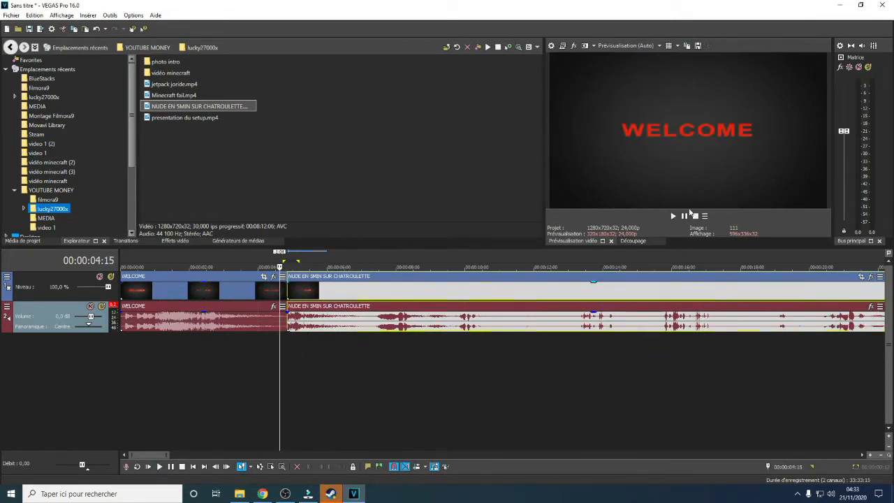
Preview across the join from 00:00:04:15, trim the second clip's start at 00:00:07:19, and move it back against WELCOME.
key("space")
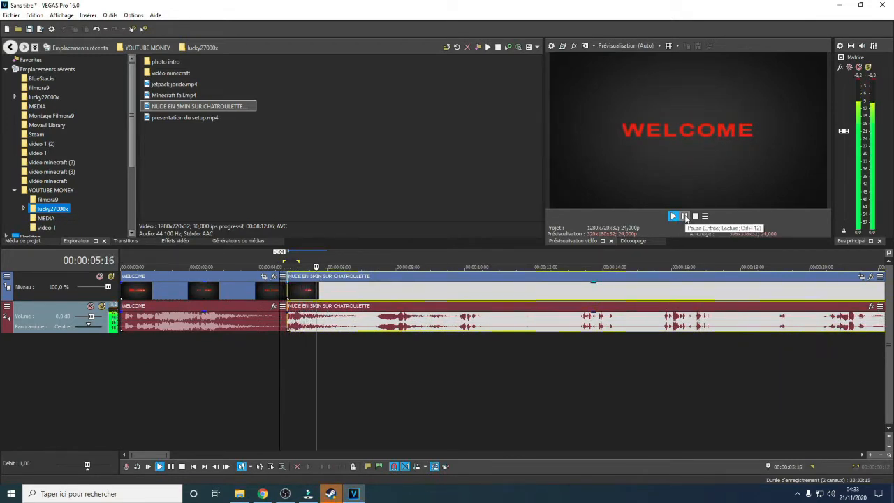
left_click(684, 216)
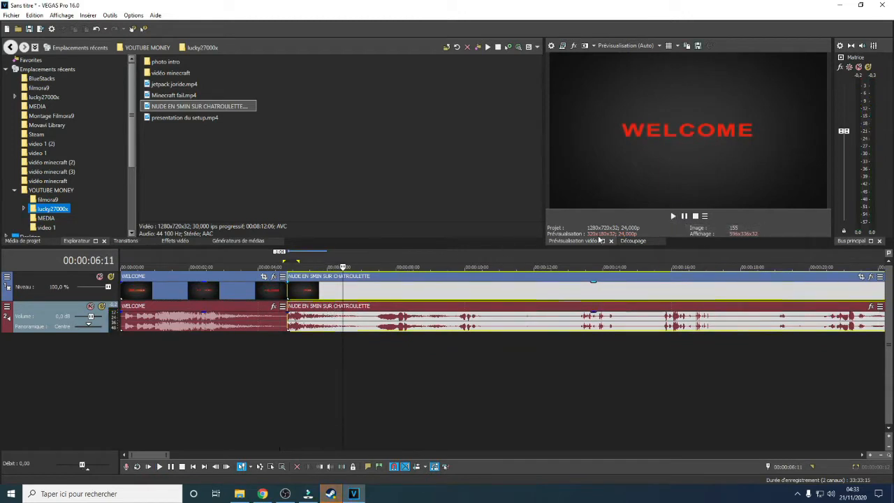
left_click(684, 216)
left_click(684, 216)
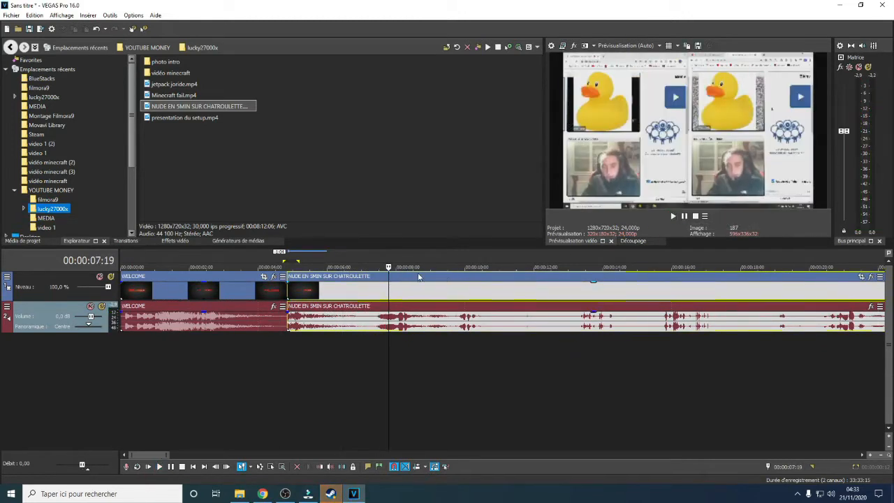
right_click(389, 272)
left_click(409, 264)
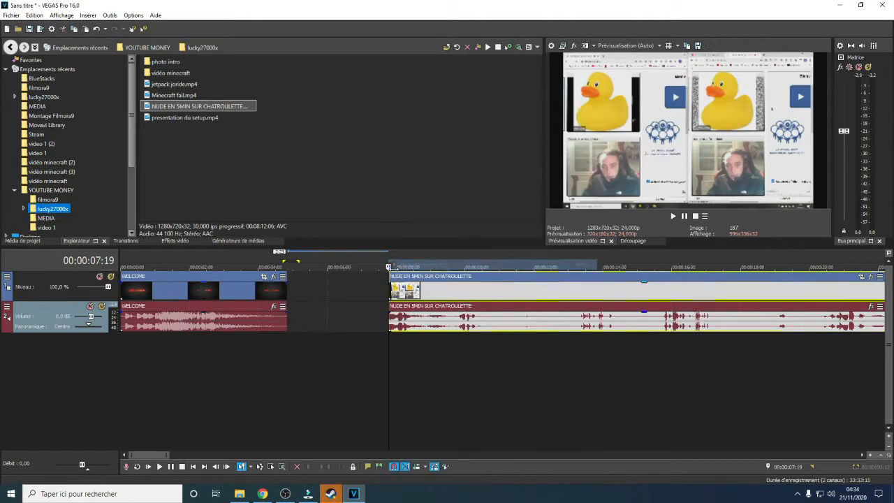
left_click_drag(404, 286, 297, 285)
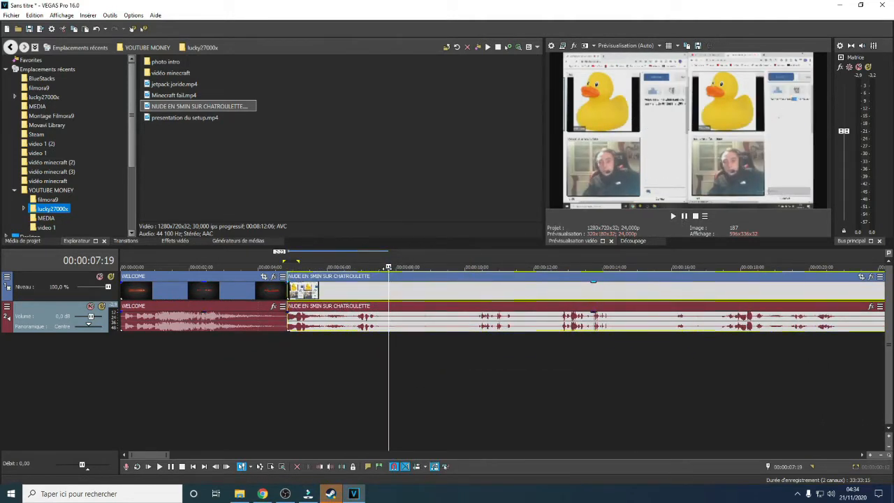
Play the timeline from just before the end of WELCOME into the trimmed second clip to check the join.
left_click(352, 267)
key("space")
left_click_drag(352, 266, 273, 267)
left_click(672, 215)
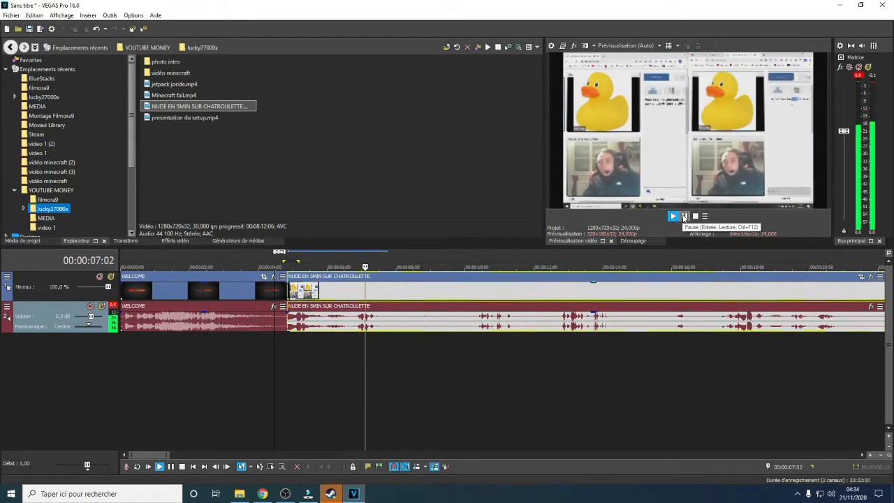
left_click(684, 217)
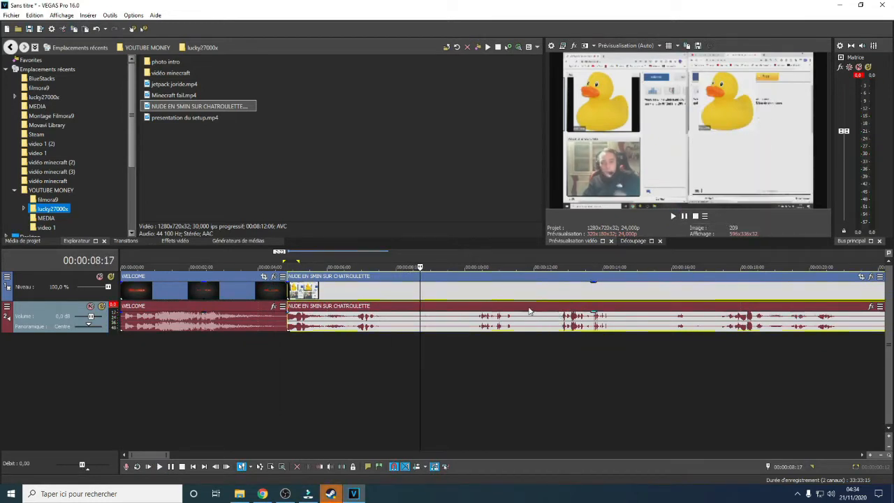
left_click_drag(530, 315, 525, 332)
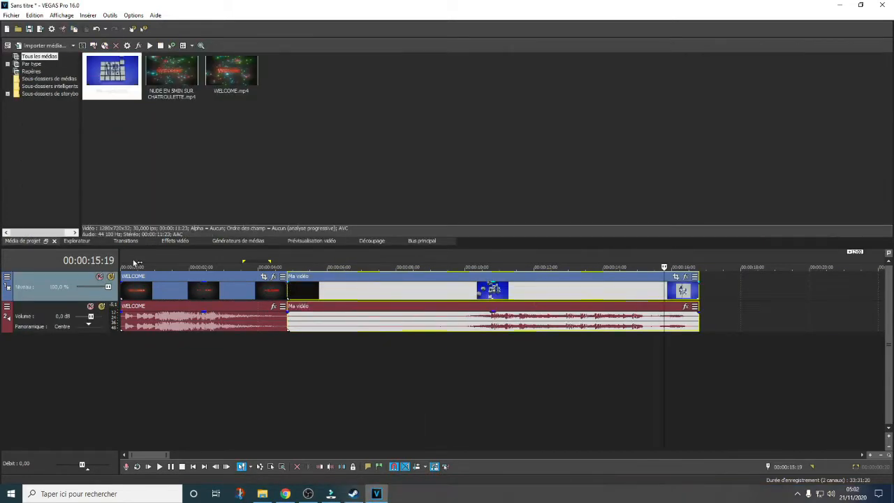
Preview the timeline from 00:00:00:09 in the video preview and trim the start of the Ma vidéo clip at 00:00:10:20.
left_click(134, 266)
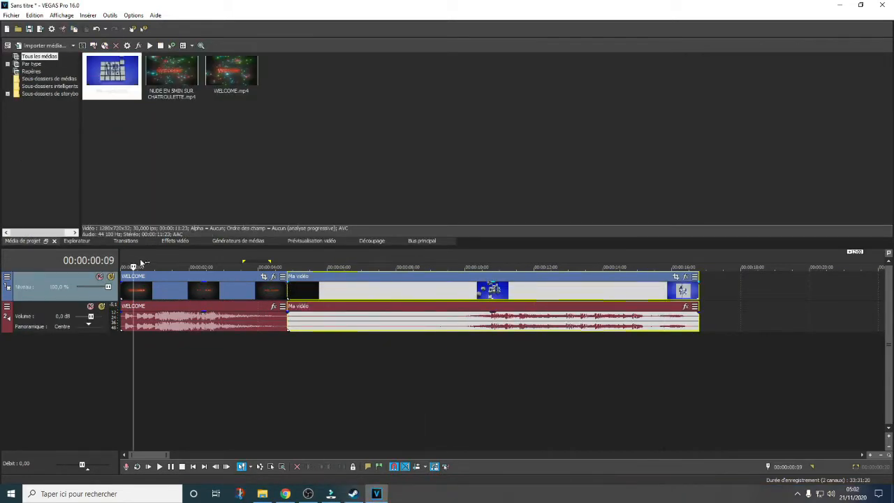
left_click(307, 241)
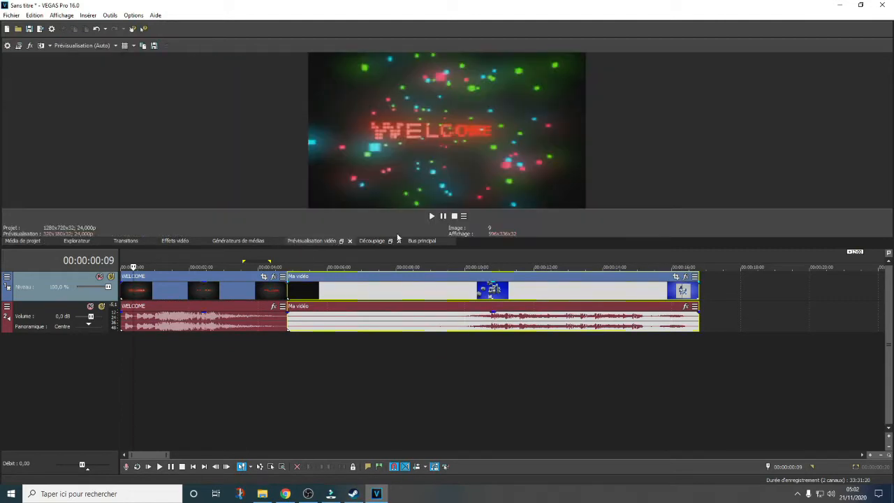
left_click(431, 217)
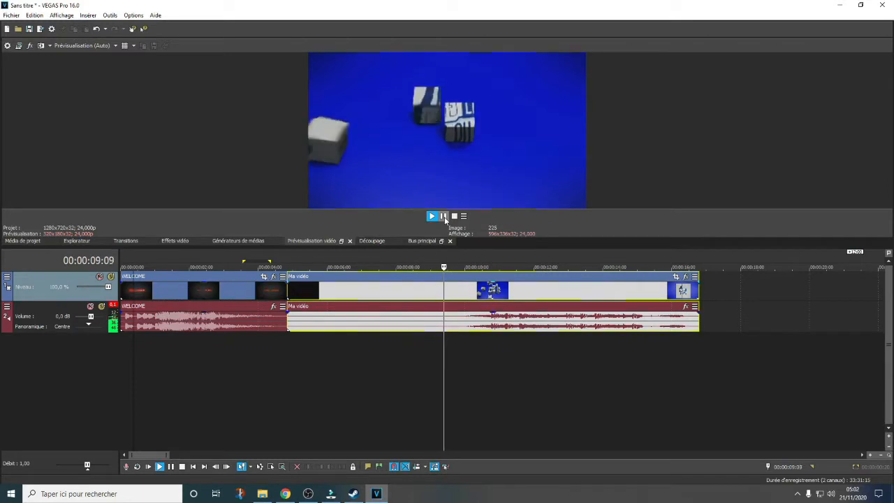
left_click(443, 216)
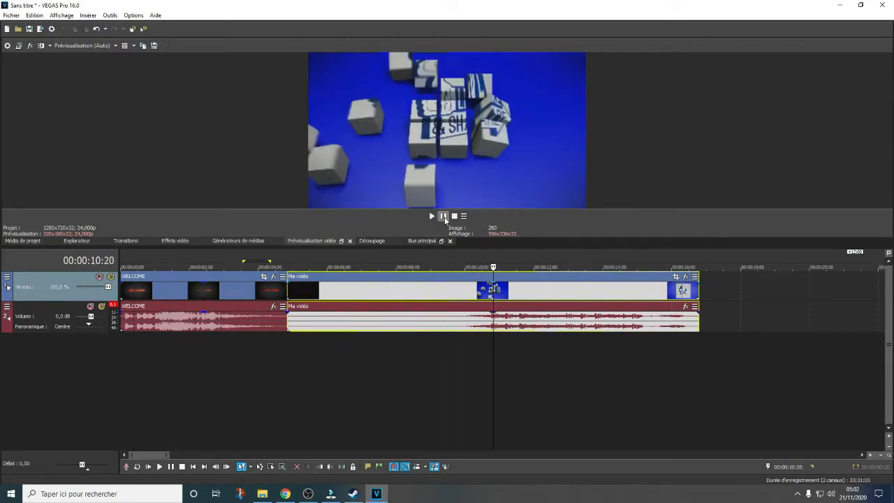
right_click(493, 276)
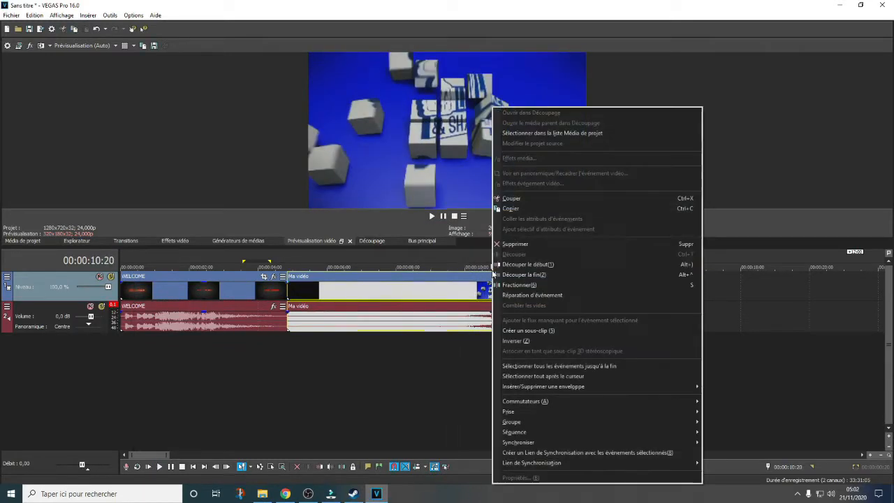
left_click(497, 265)
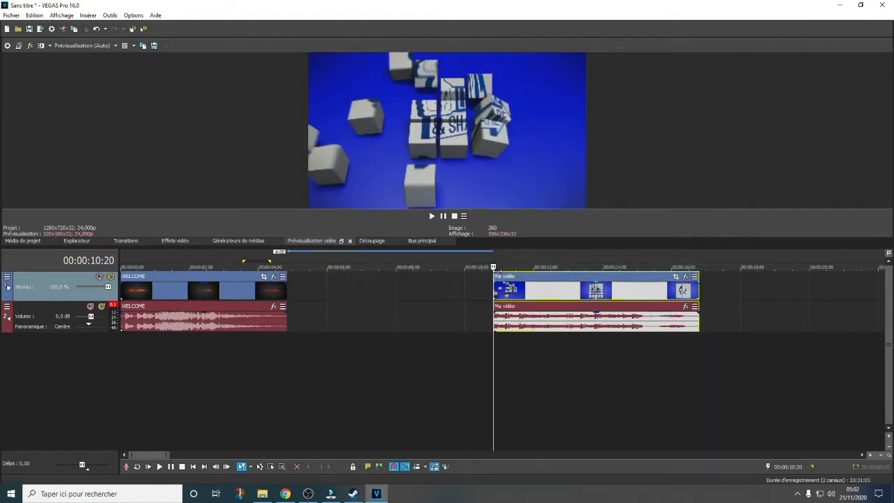
Play Ma vidéo to 00:00:14:17, trim its end there, and move the clip against the end of WELCOME.
key("space")
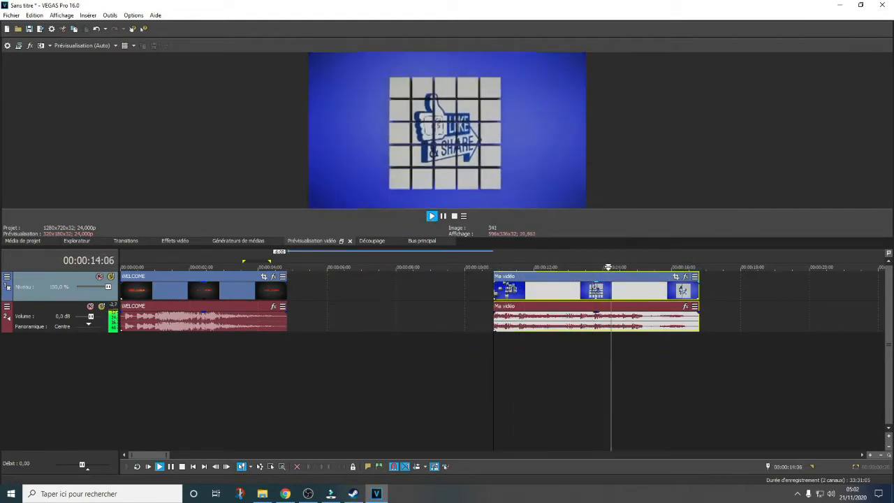
key("Return")
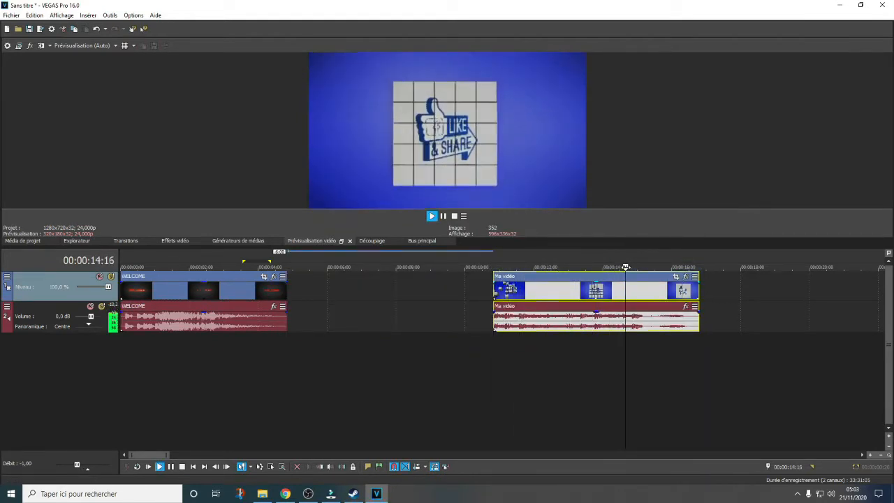
key("Right")
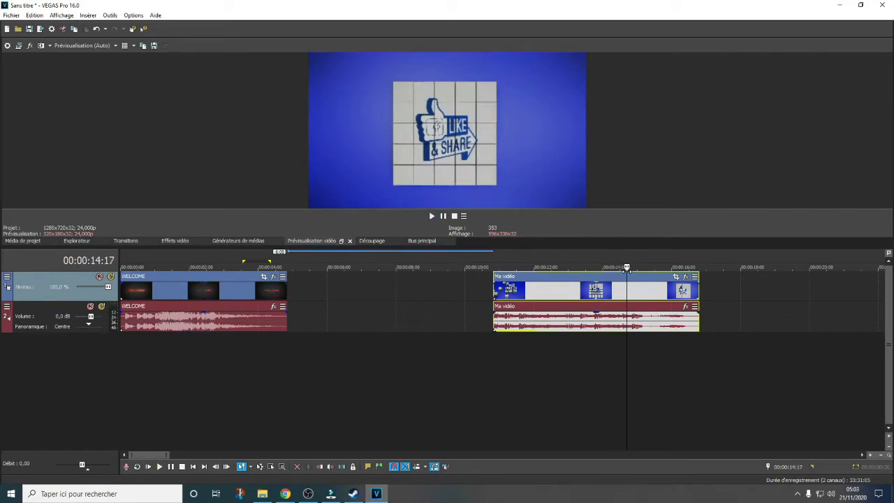
right_click(626, 274)
left_click(635, 276)
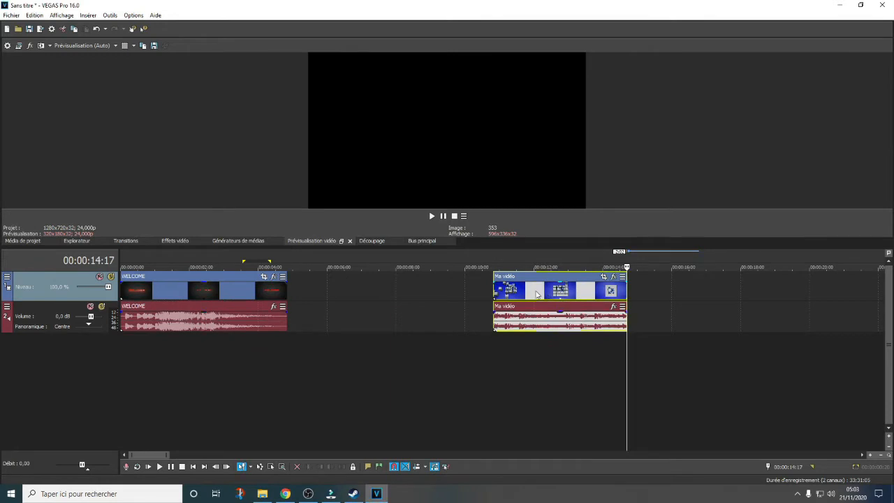
left_click_drag(537, 293, 330, 290)
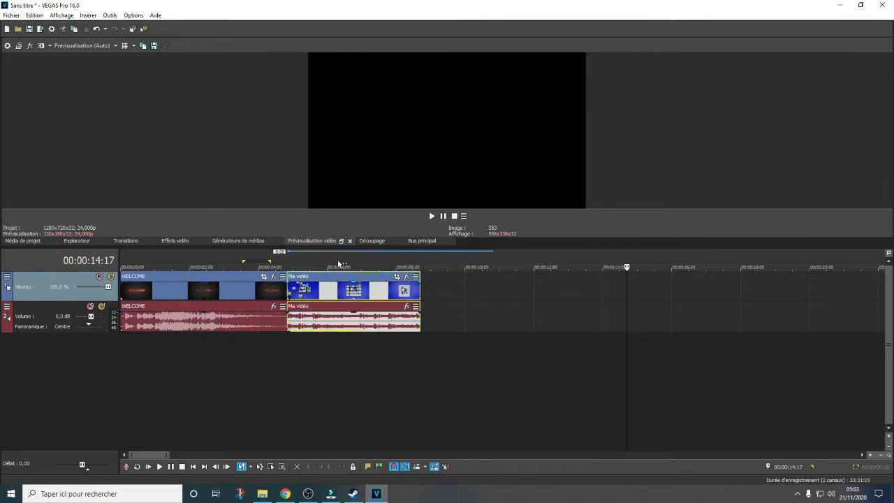
Play the timeline from 00:00:04:12 to check the cut from WELCOME to Ma vidéo.
left_click(275, 264)
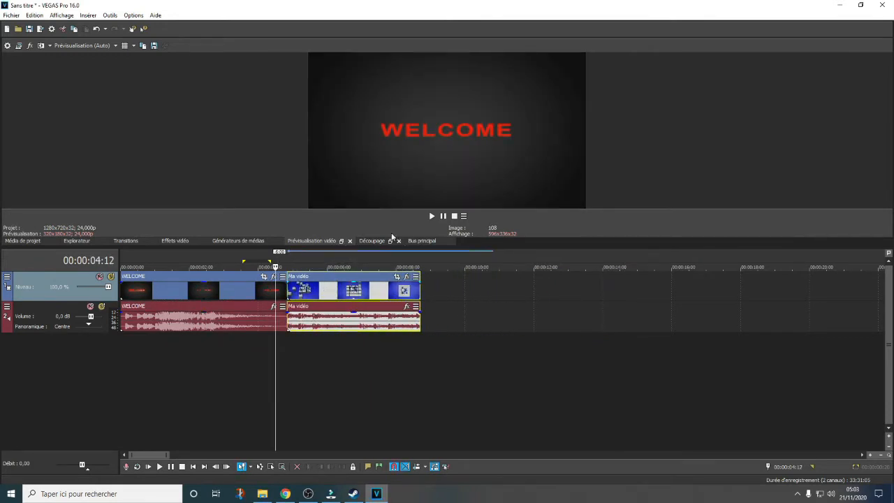
left_click(432, 217)
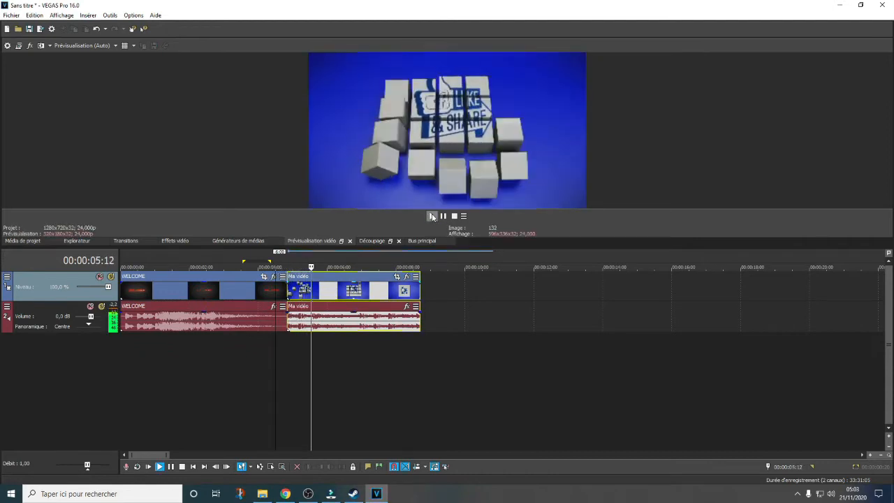
left_click(431, 217)
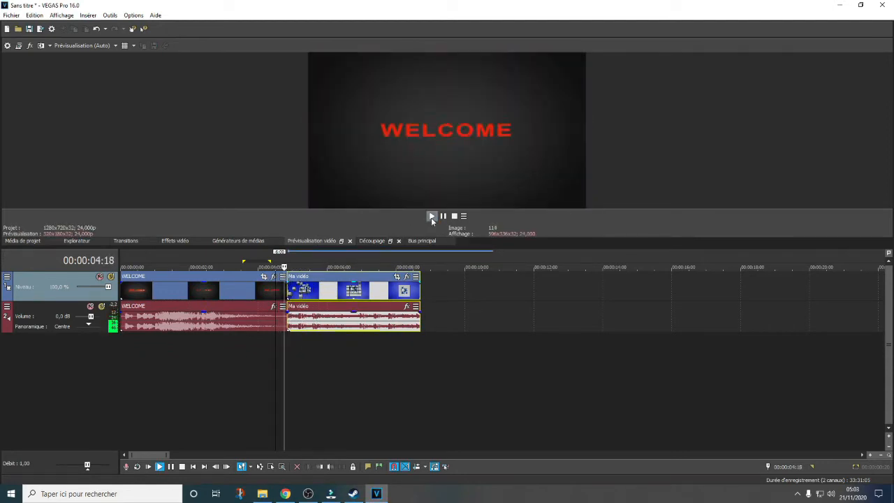
left_click(431, 218)
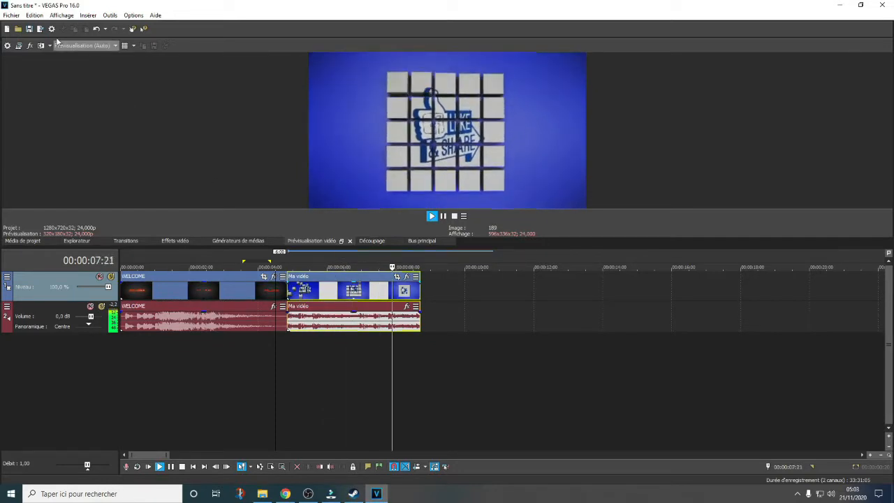
Add a Balayage circulaire transition with soft edge between WELCOME and Ma vidéo and set its direction to Sens inverse des aiguilles.
left_click(127, 240)
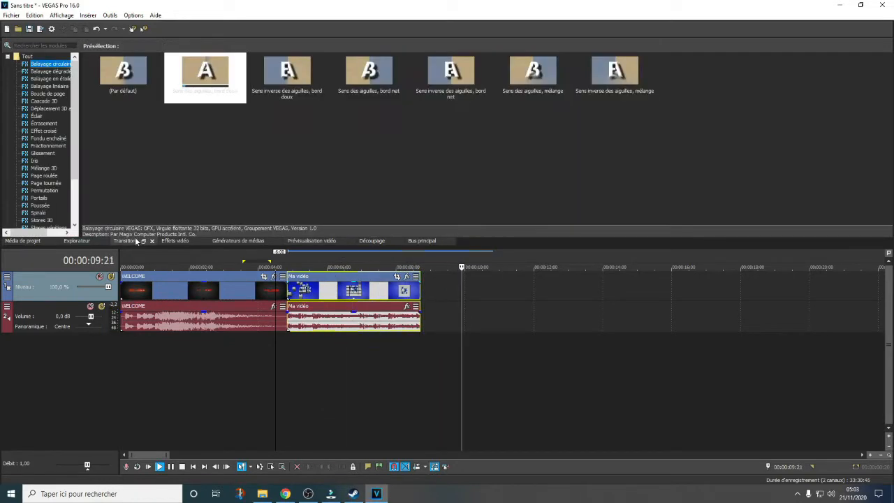
left_click_drag(205, 73, 290, 290)
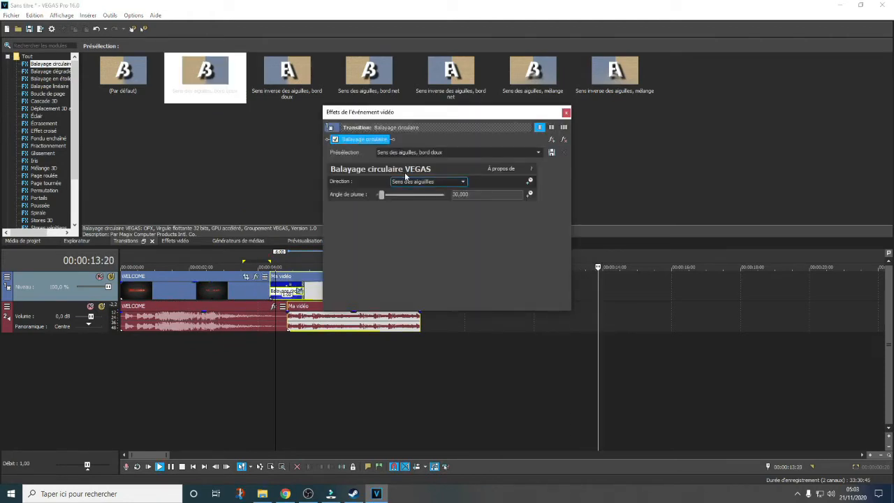
left_click(422, 183)
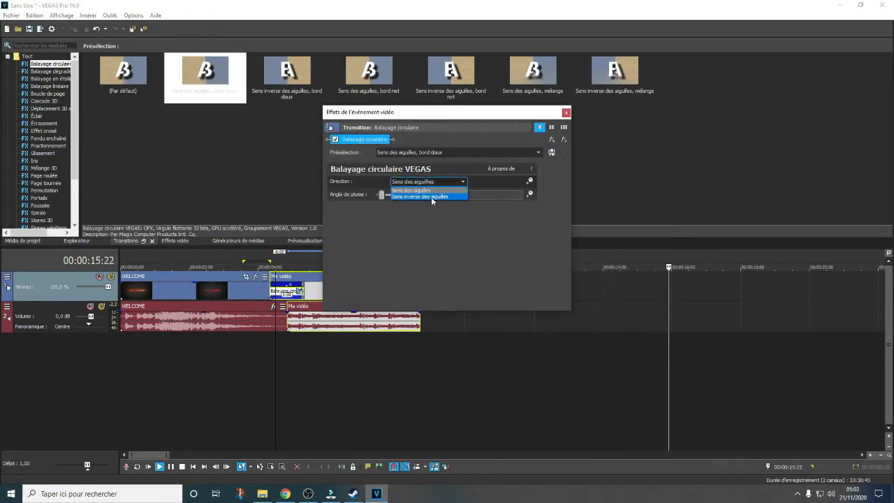
left_click(431, 197)
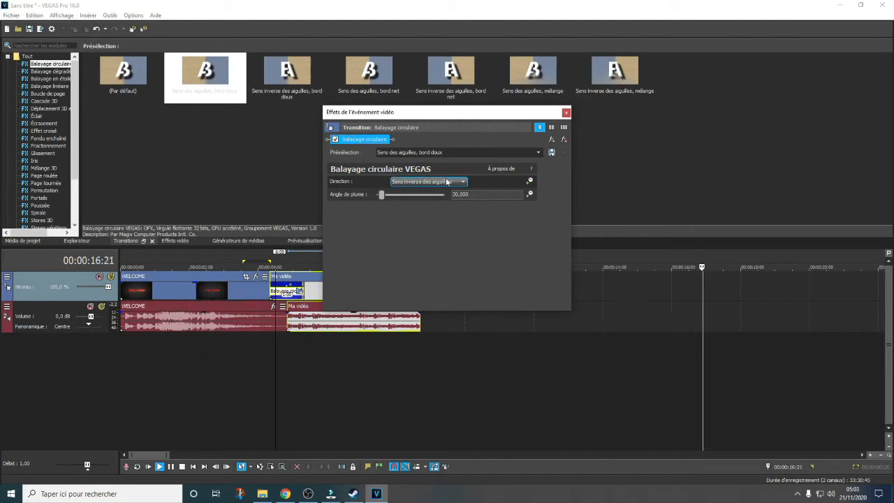
left_click(565, 112)
Play the timeline in the video preview from just before the circular wipe into Ma vidéo to check the transition.
left_click(253, 263)
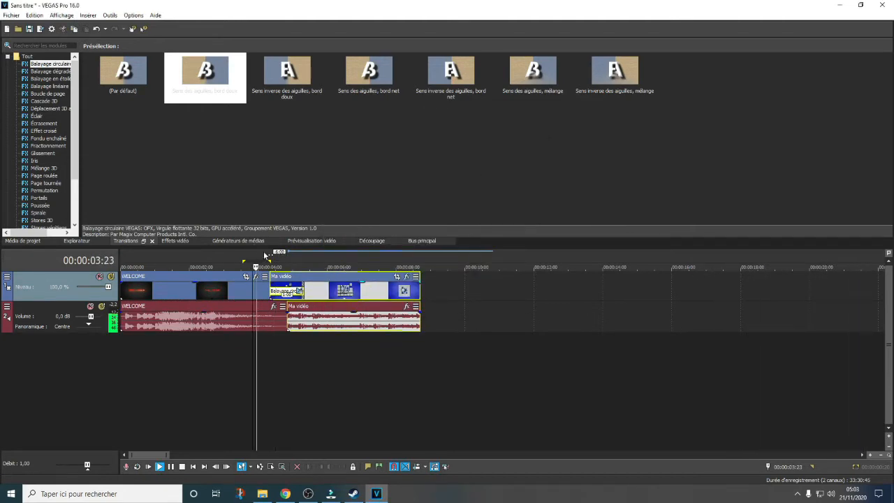
left_click(312, 240)
left_click(257, 257)
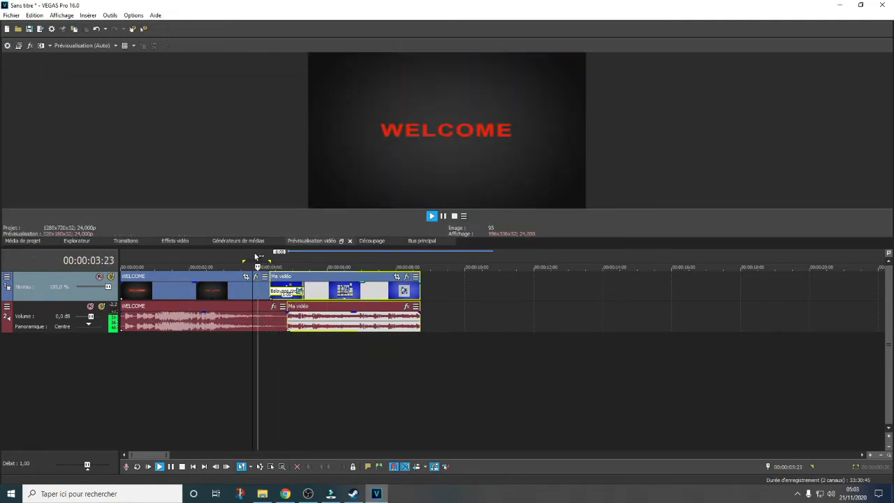
left_click(253, 256)
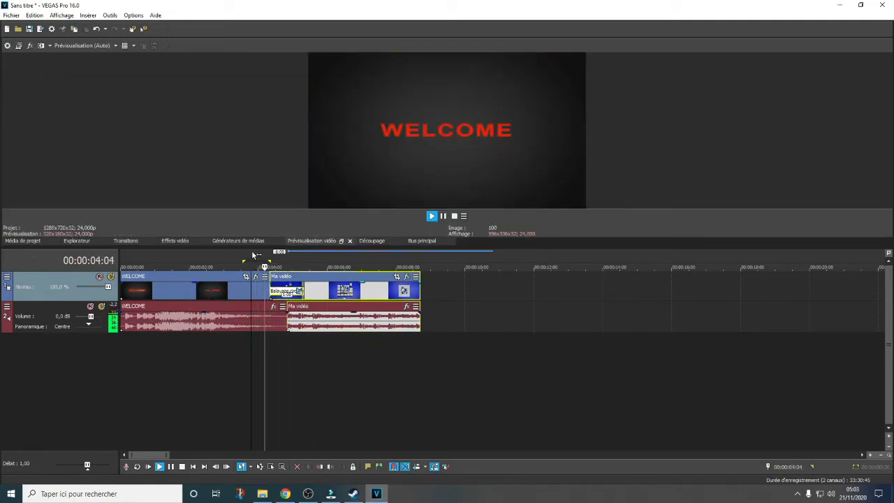
left_click(442, 217)
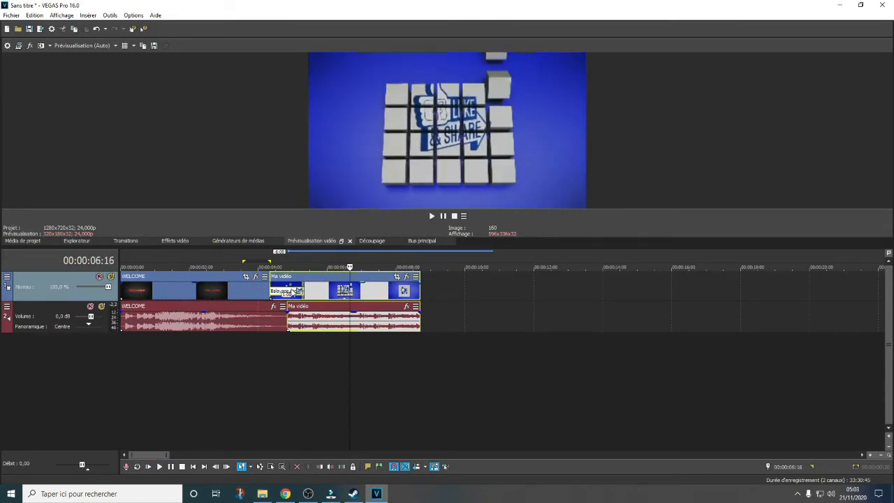
Delete the circular wipe section of Ma vidéo between 00:00:04:08 and 00:00:05:08.
double_click(294, 292)
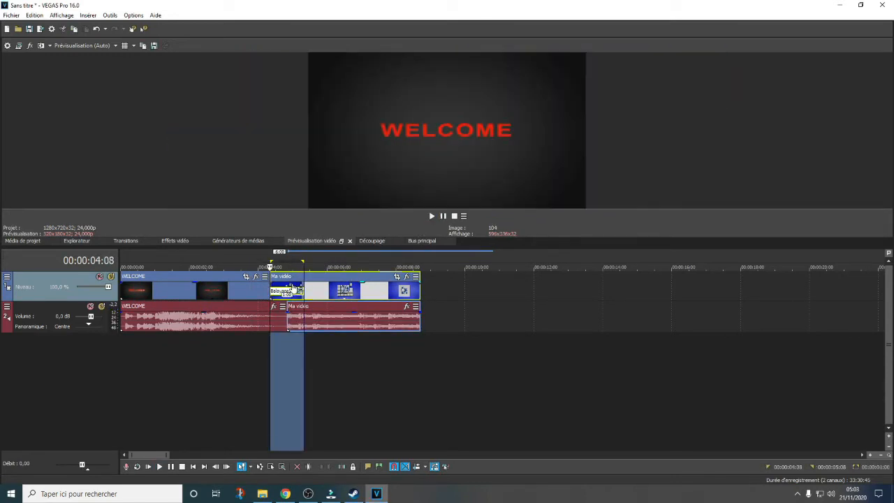
right_click(293, 291)
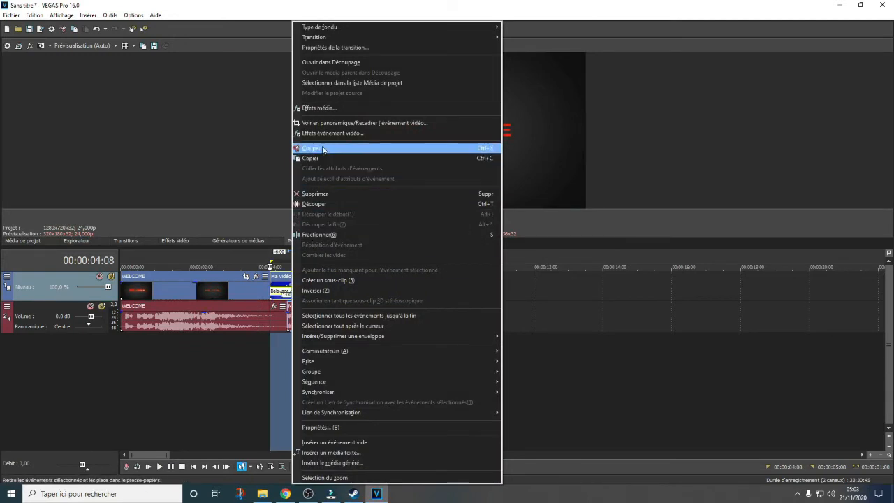
left_click(314, 195)
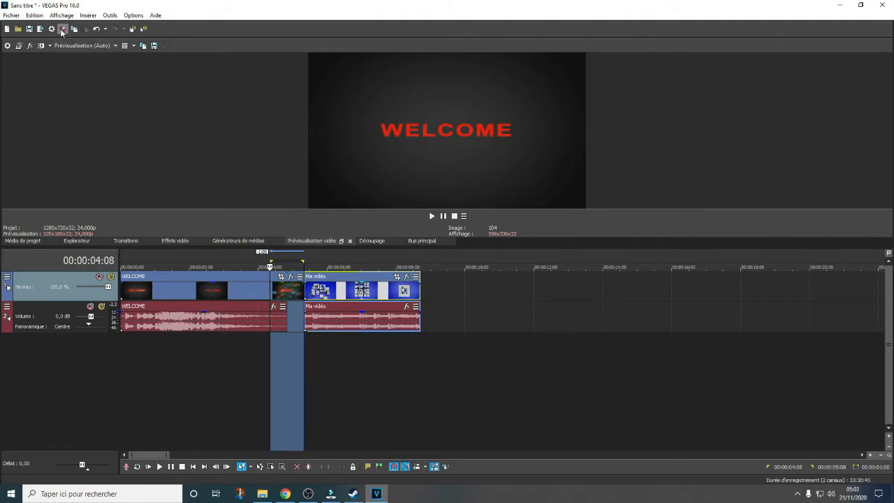
Add a Balayage dégradé transition with the Coeur preset where WELCOME meets Ma vidéo and view its keyframe timeline.
left_click(142, 241)
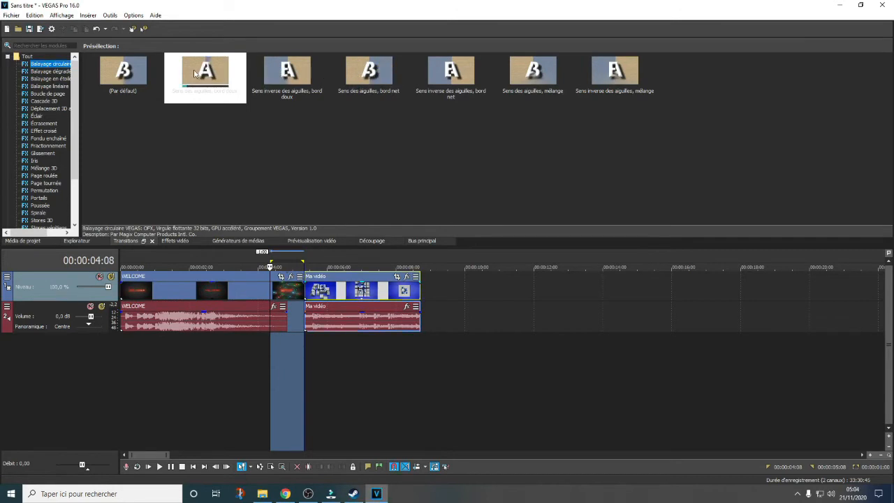
left_click(63, 71)
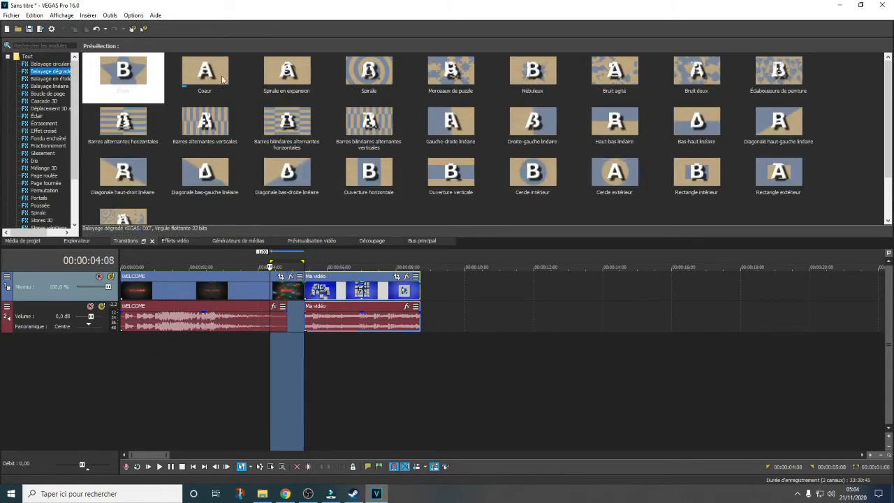
left_click_drag(204, 81, 305, 293)
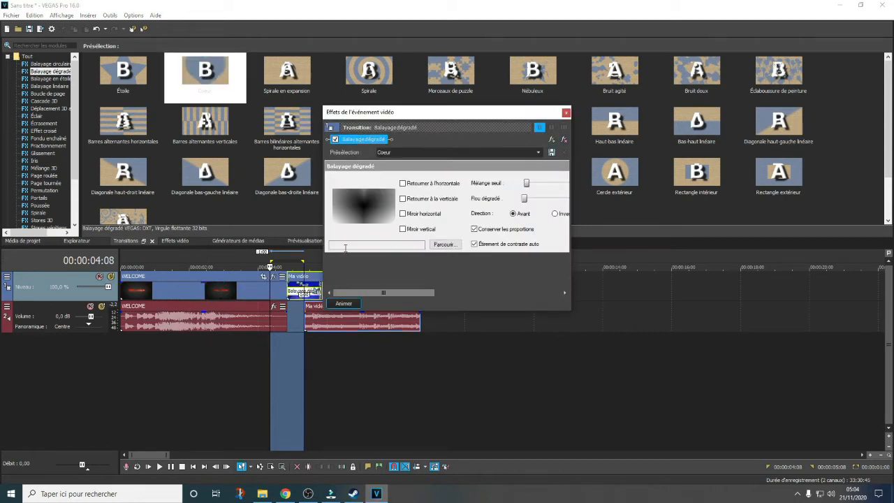
left_click(351, 302)
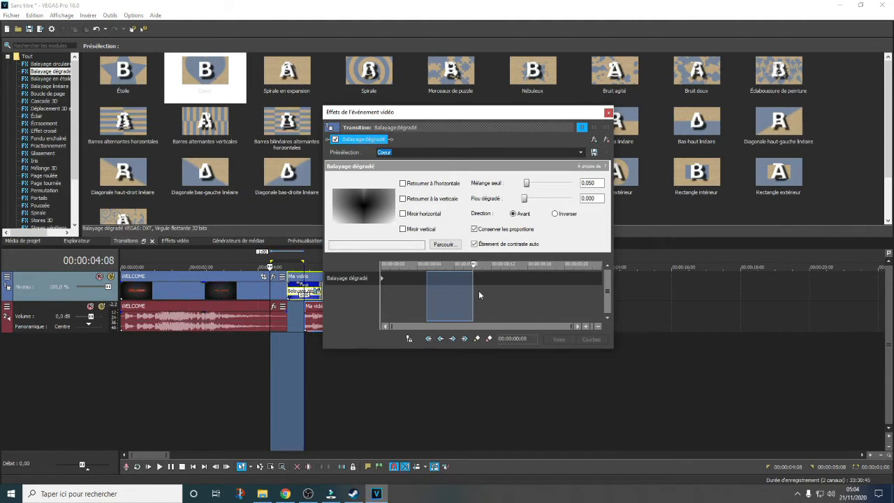
mouse_move(530, 293)
left_mouse_down()
mouse_move(457, 284)
mouse_move(401, 261)
left_mouse_up()
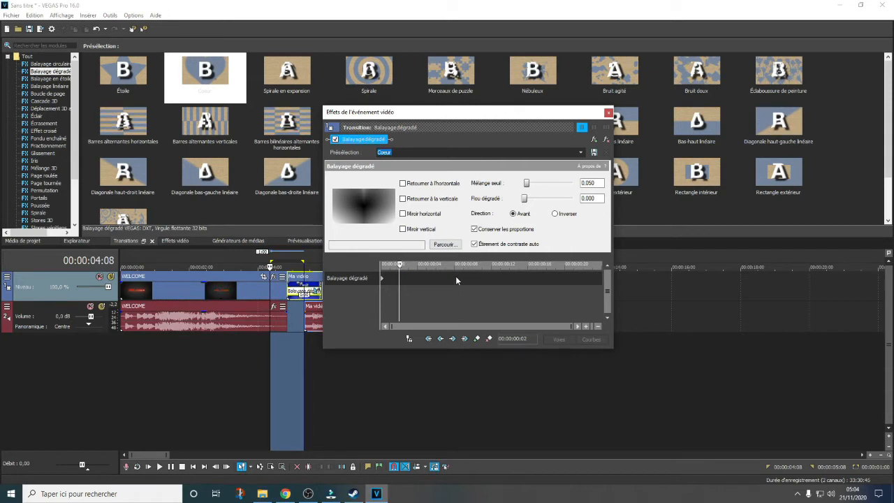
left_click(608, 112)
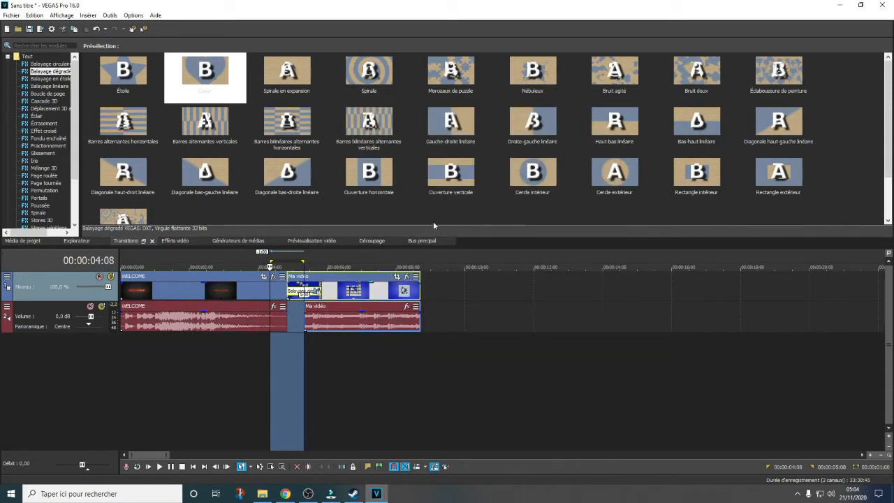
Play the timeline from 00:00:03:13 through the heart wipe, then replay part of Ma vidéo from 00:00:06:00.
left_click(244, 263)
left_click(307, 241)
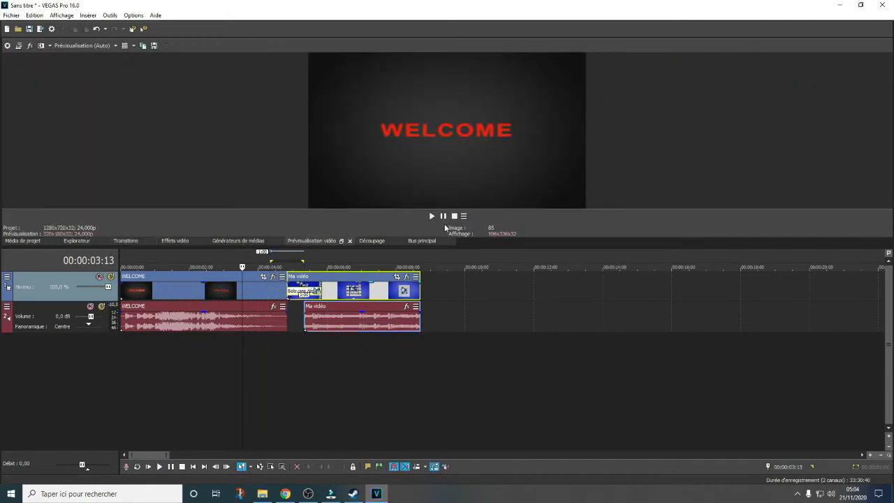
left_click(431, 216)
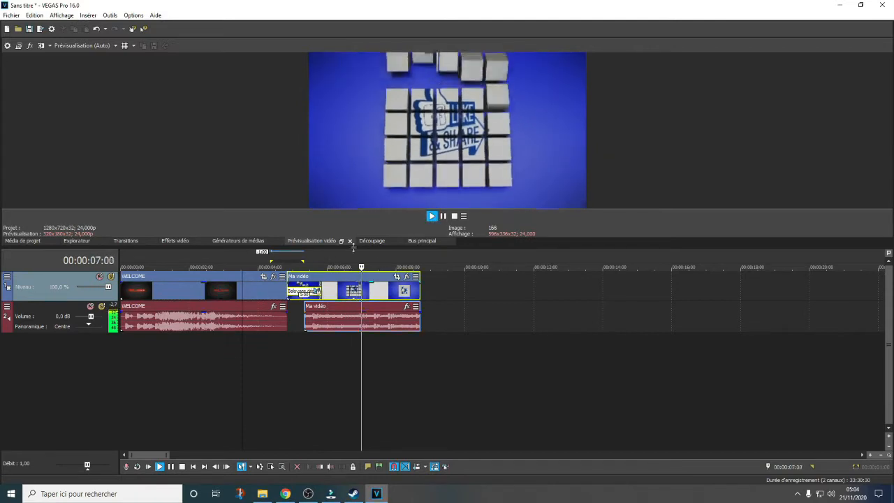
left_click_drag(394, 267, 326, 267)
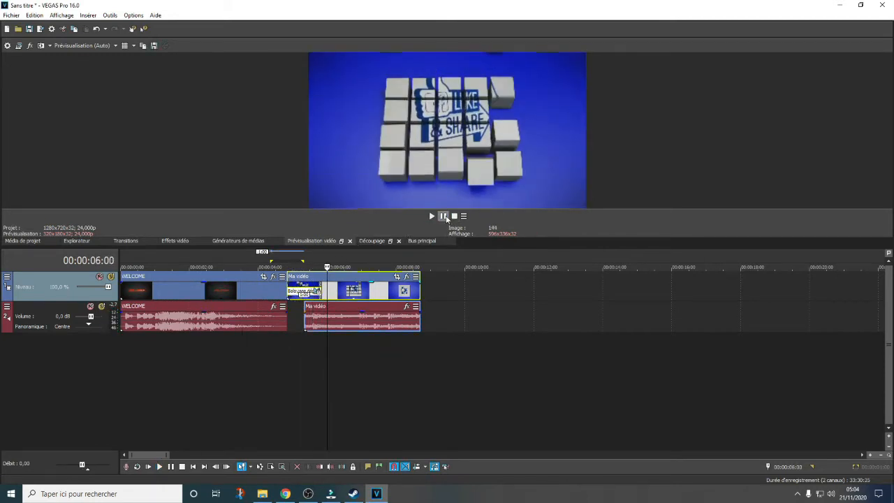
left_click(447, 218)
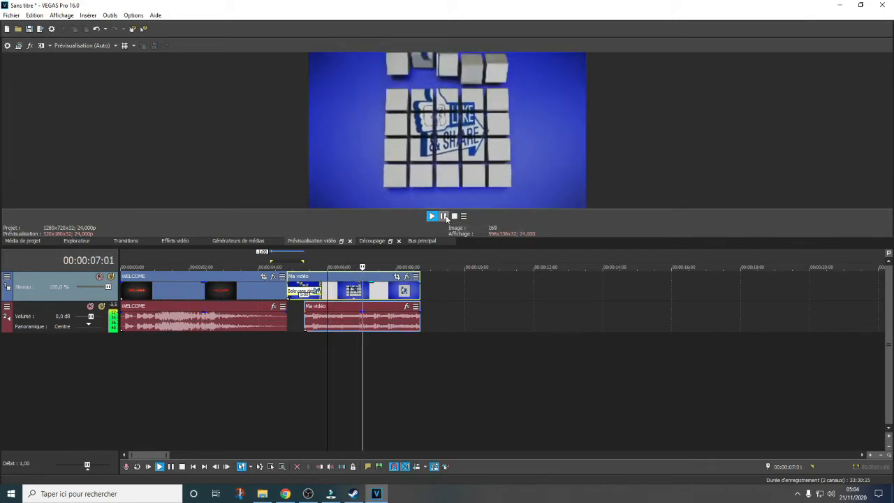
left_click(447, 217)
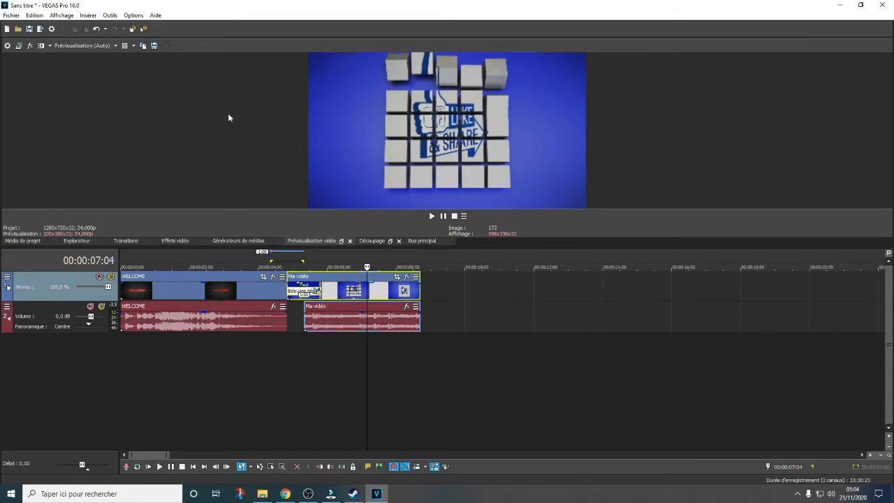
Save the project on the desktop as TEST YTB 1.
left_click(30, 29)
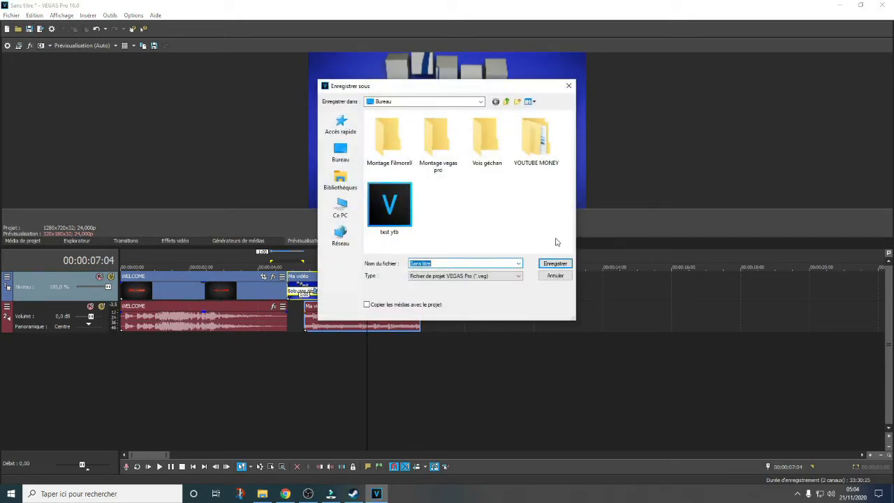
type("T")
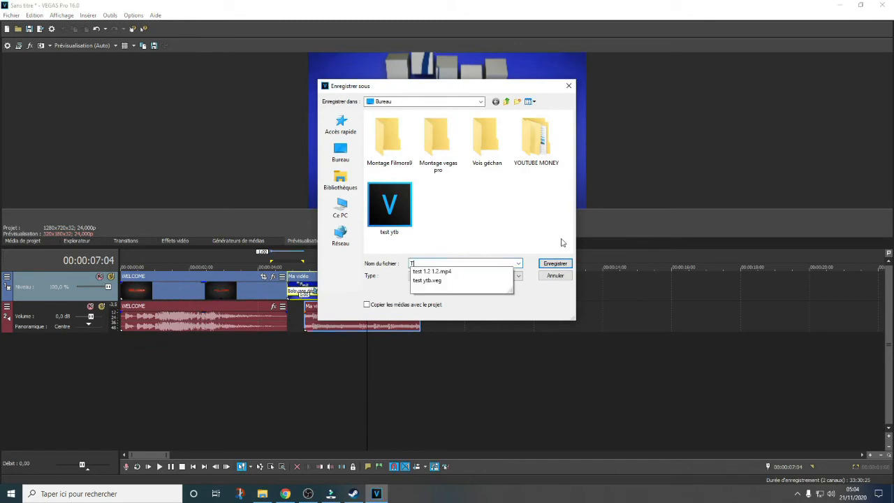
type("EST YT")
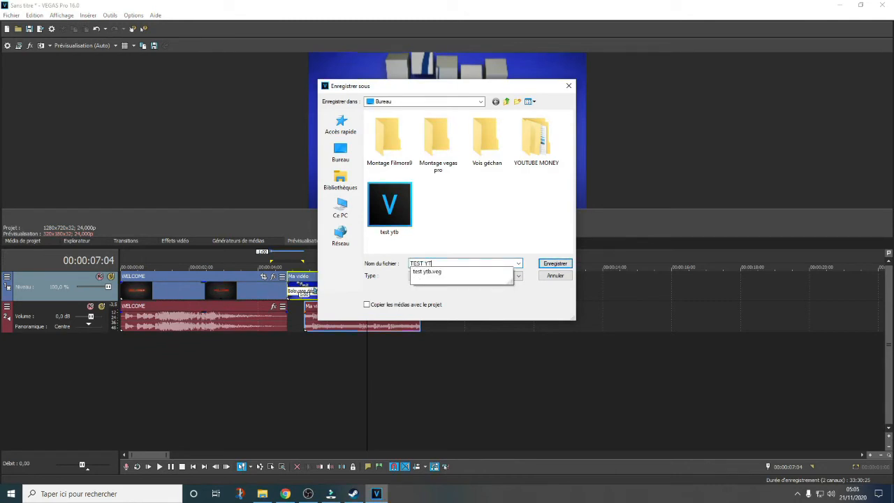
type("B ")
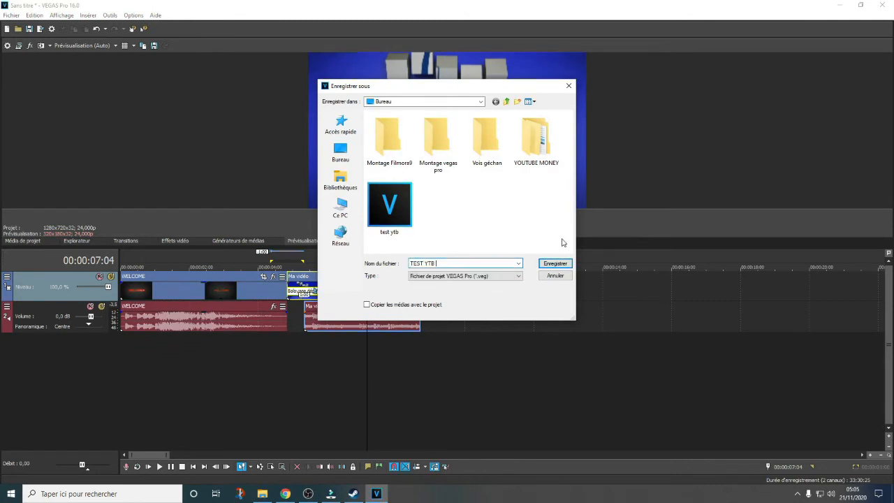
type("1")
left_click(342, 153)
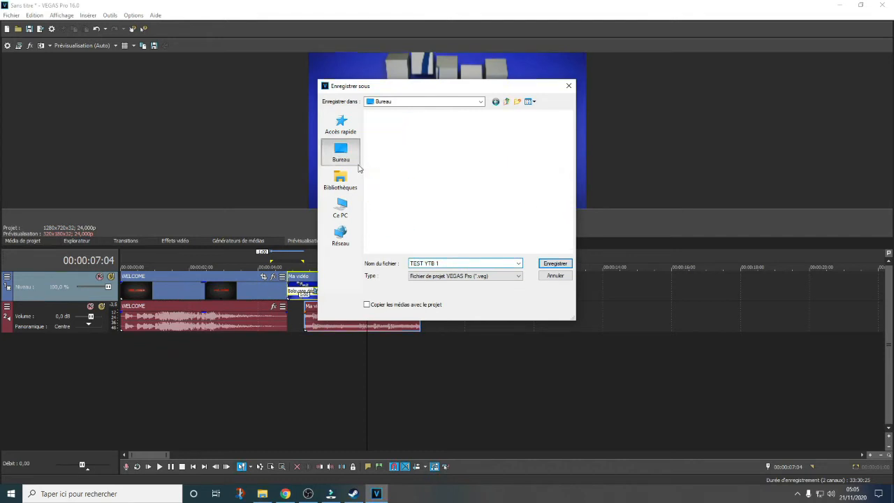
left_click(554, 264)
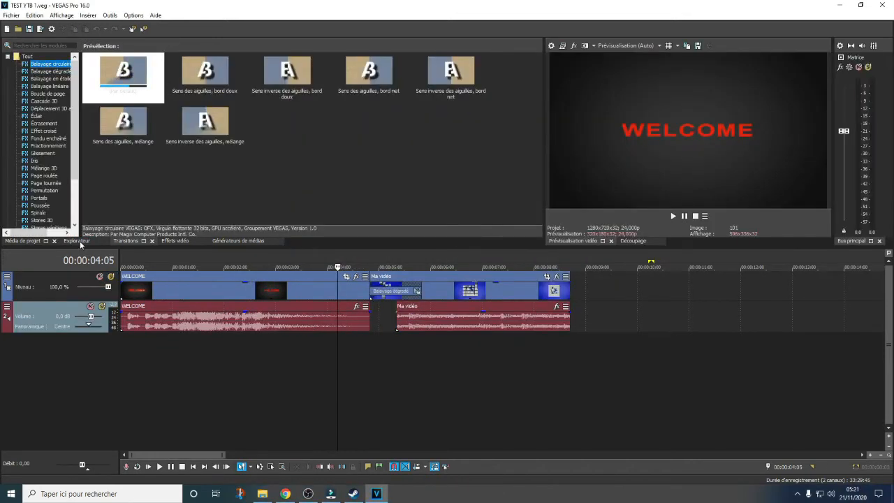
Add jetpack joride.mp4 from the file explorer to the timeline directly after Ma vidéo.
left_click(77, 241)
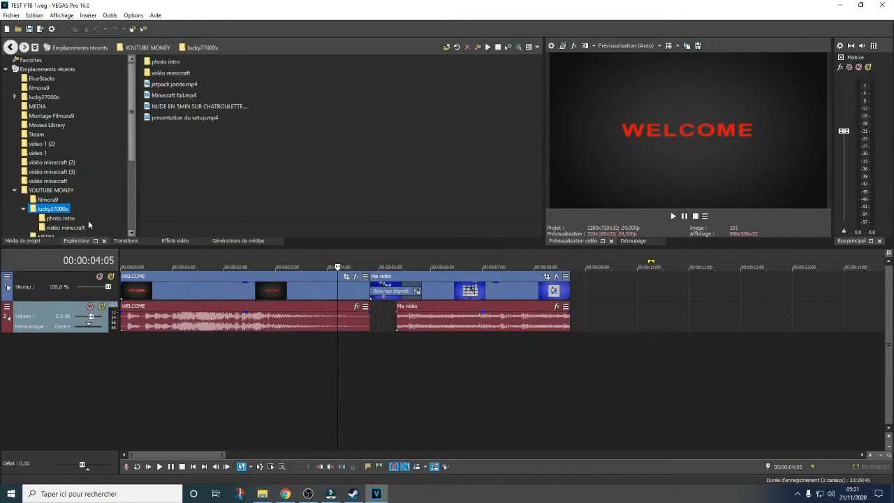
left_click(182, 86)
left_click_drag(514, 280, 579, 294)
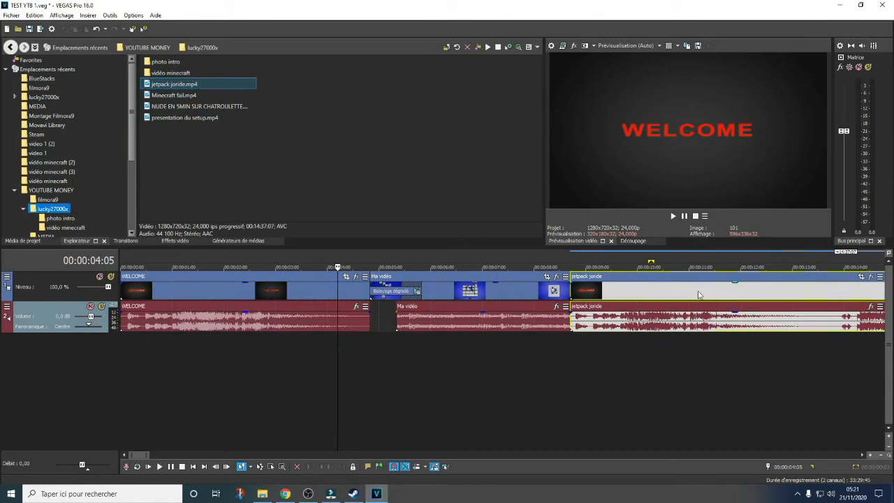
Trim the start of the jetpack joride clip at 00:00:13:06.
left_click(806, 266)
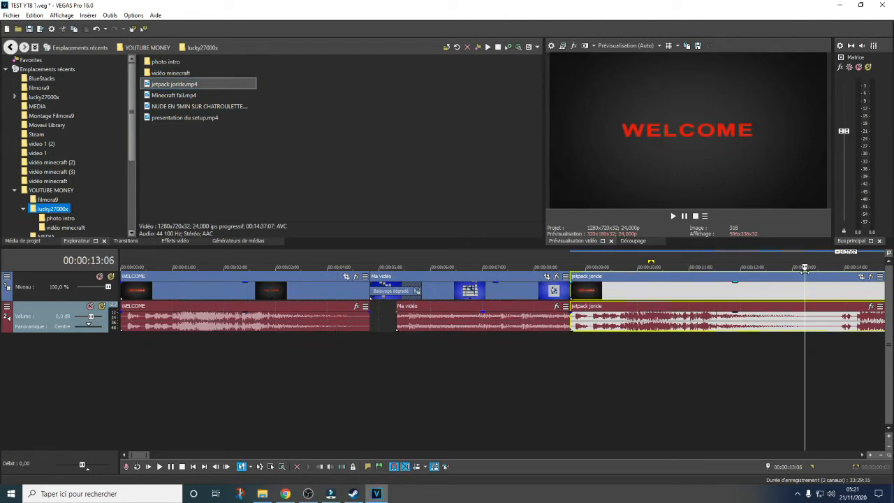
right_click(804, 280)
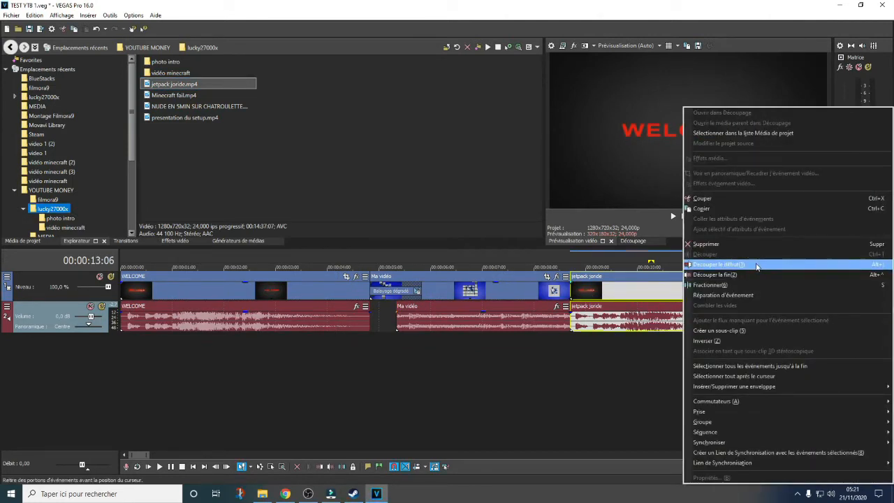
left_click(757, 266)
Move the jetpack joride clip against the end of Ma vidéo and trim its end at 00:00:13:06.
left_click_drag(836, 289, 608, 291)
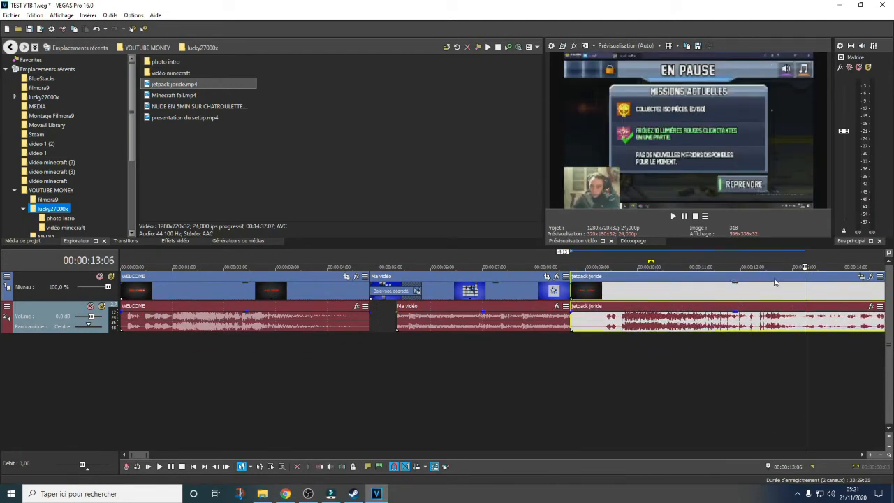
right_click(807, 292)
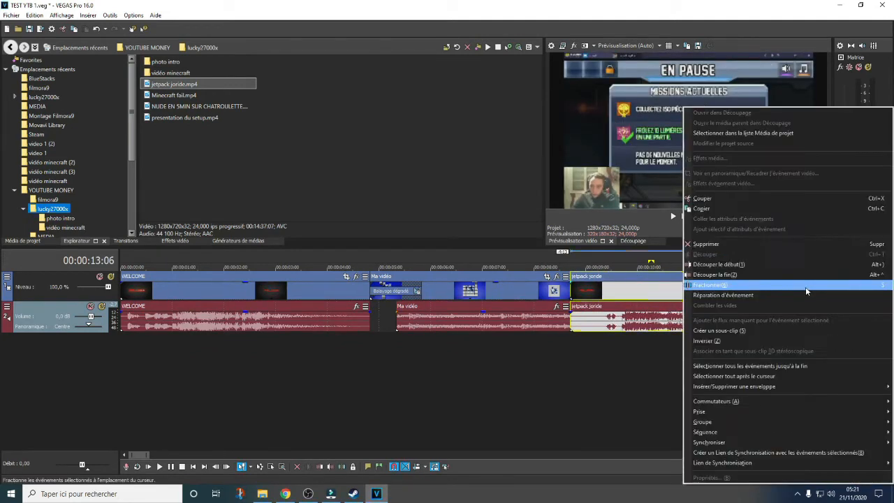
left_click(793, 276)
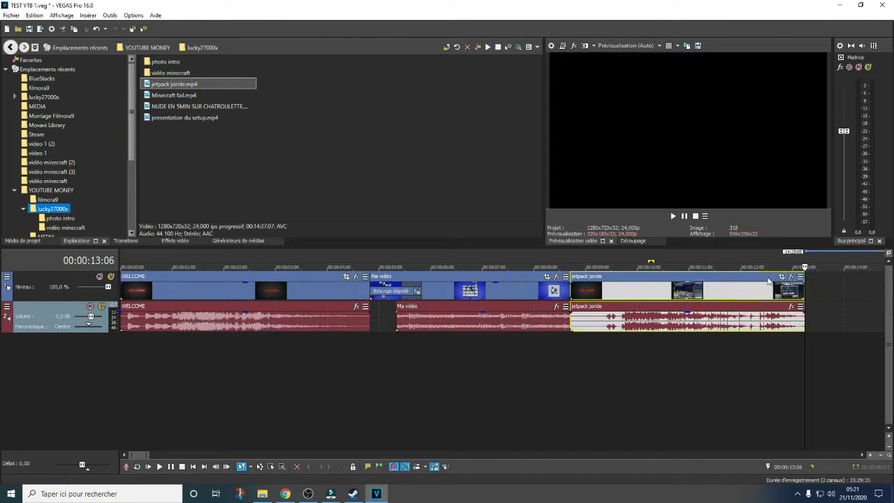
Play the timeline from 00:00:08:11 to check the cut between Ma vidéo and the jetpack joride clip.
left_click_drag(804, 267, 558, 268)
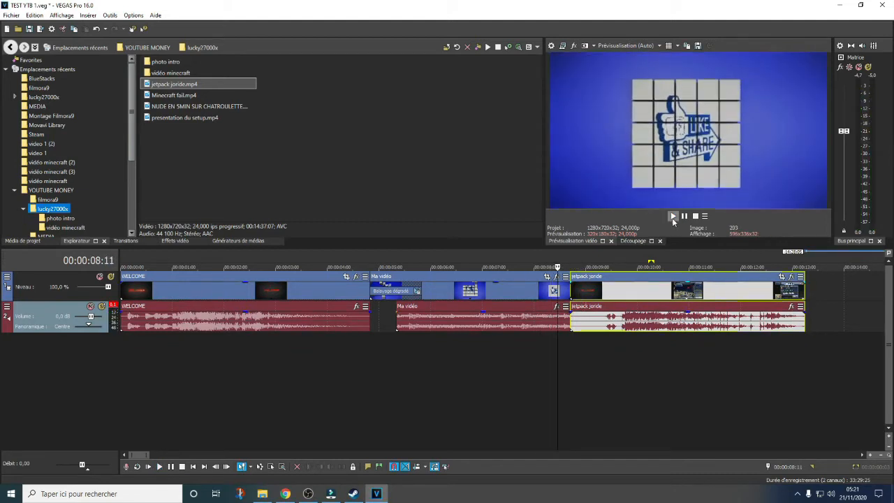
left_click(674, 217)
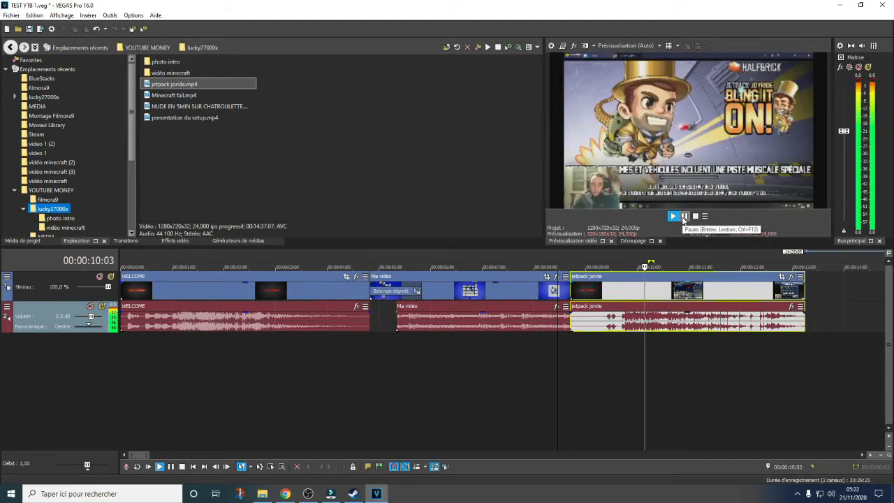
left_click(685, 217)
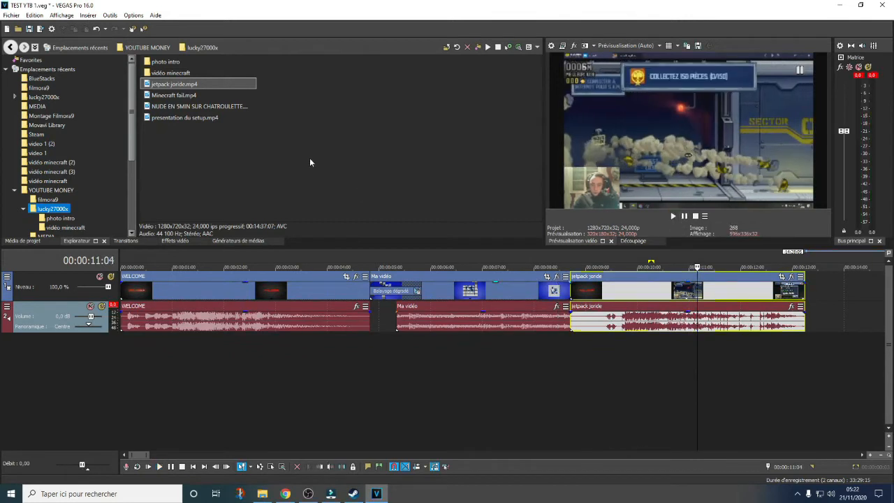
Add a Cascade 3D transition with the De haut en bas preset at the cut between Ma vidéo and jetpack joride.
left_click(133, 241)
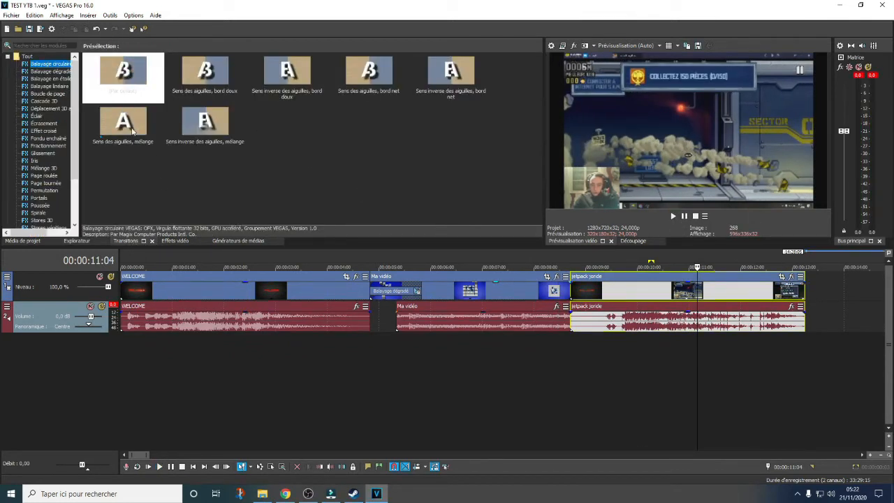
left_click(43, 101)
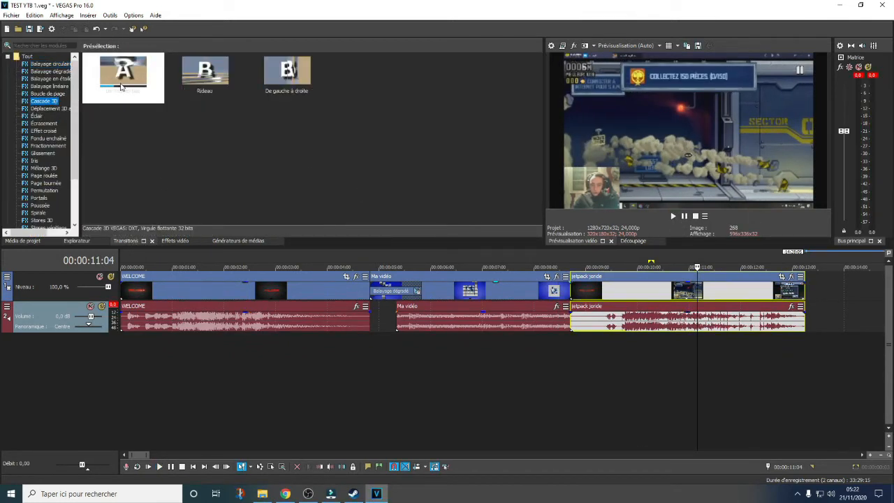
left_click_drag(123, 73, 528, 277)
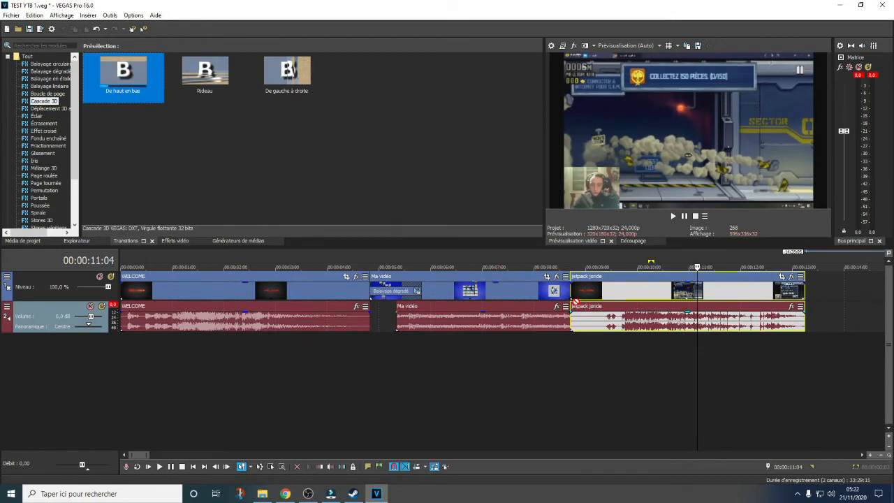
left_click_drag(575, 301, 807, 302)
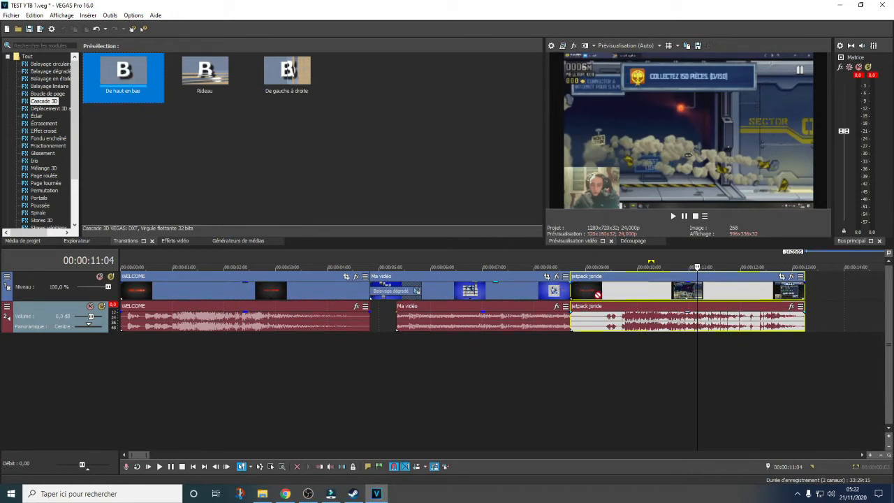
left_click_drag(570, 301, 570, 286)
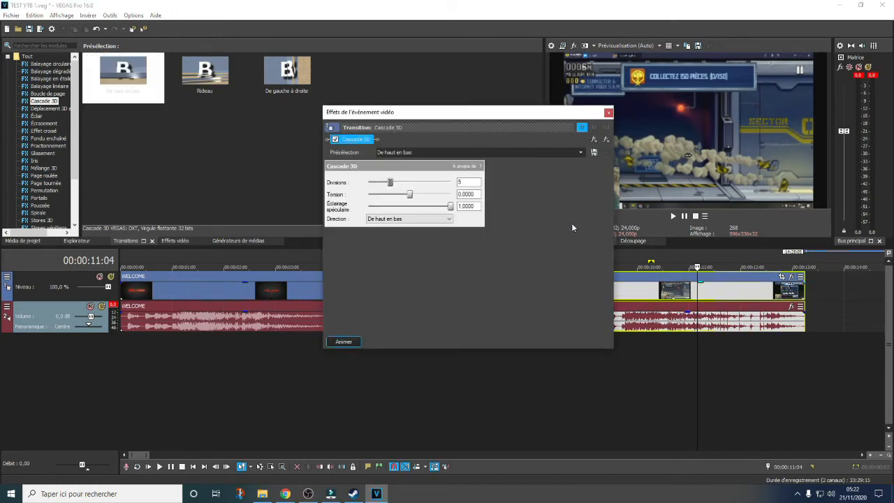
left_click(608, 113)
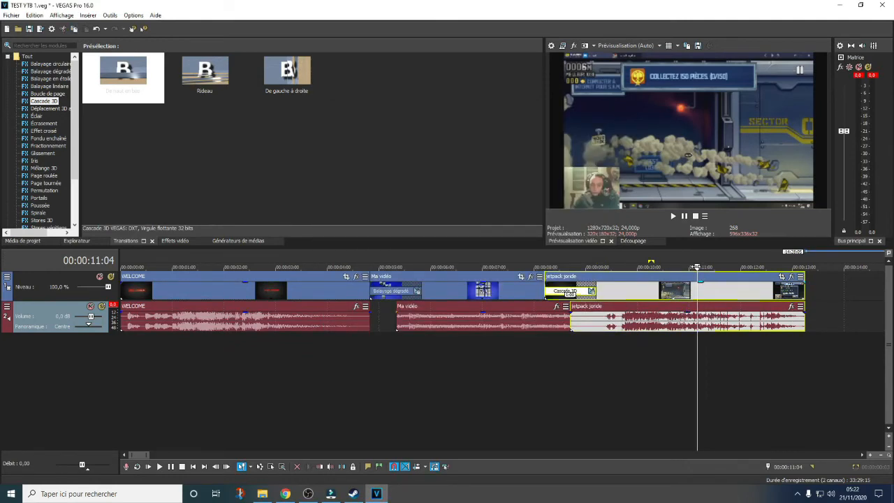
Play back the Cascade 3D transition from shortly before it starts.
left_click_drag(696, 267, 622, 268)
left_click(673, 216)
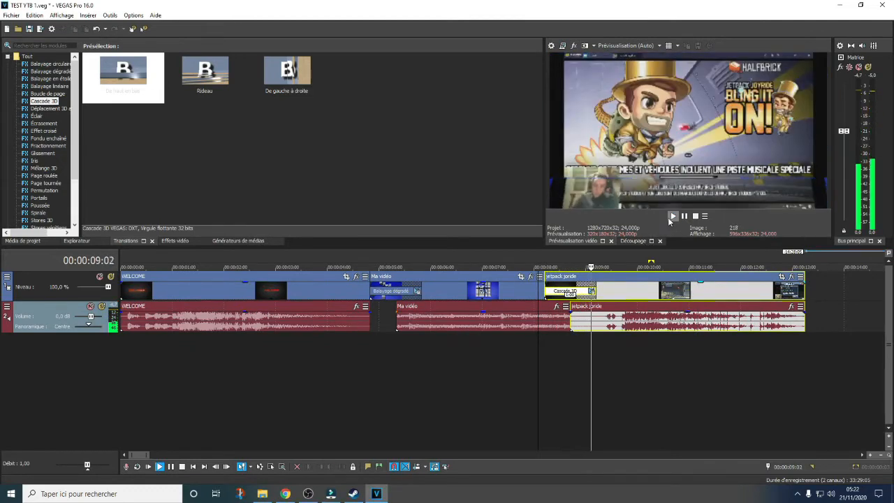
left_click(673, 216)
left_click(673, 215)
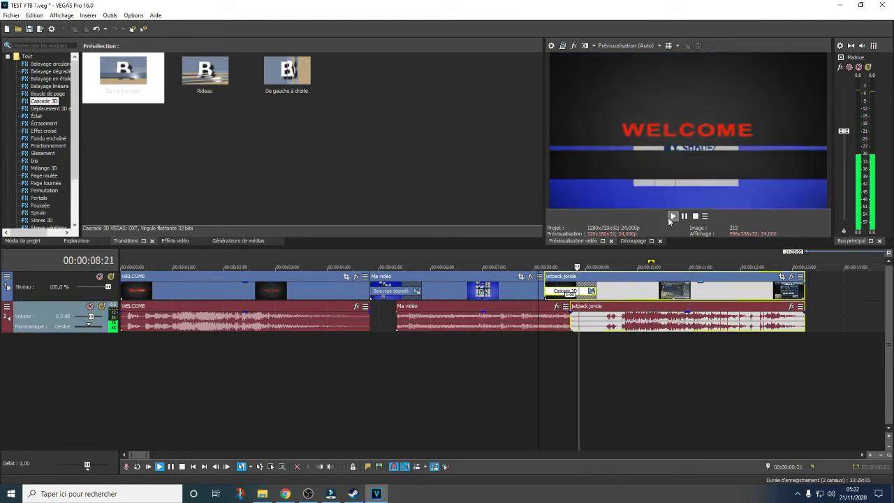
key("Return")
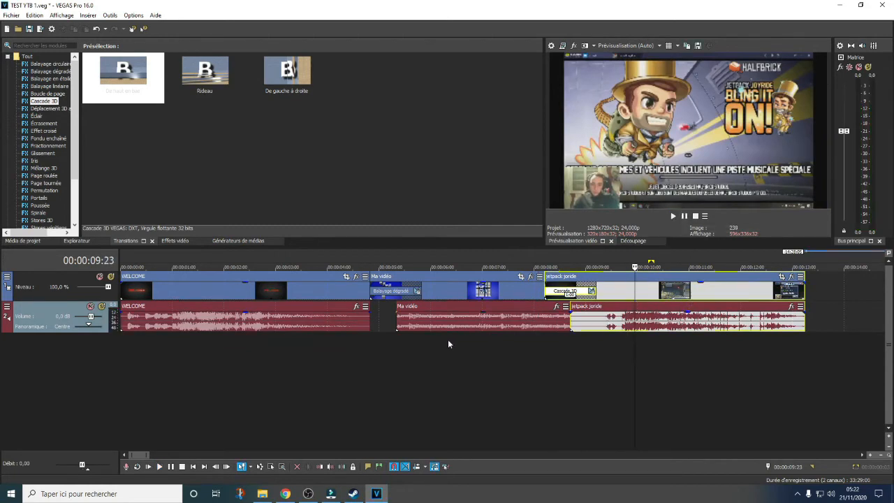
Place the image a envoyer a kyms.PNG from the project media at the start of the timeline.
left_click(31, 35)
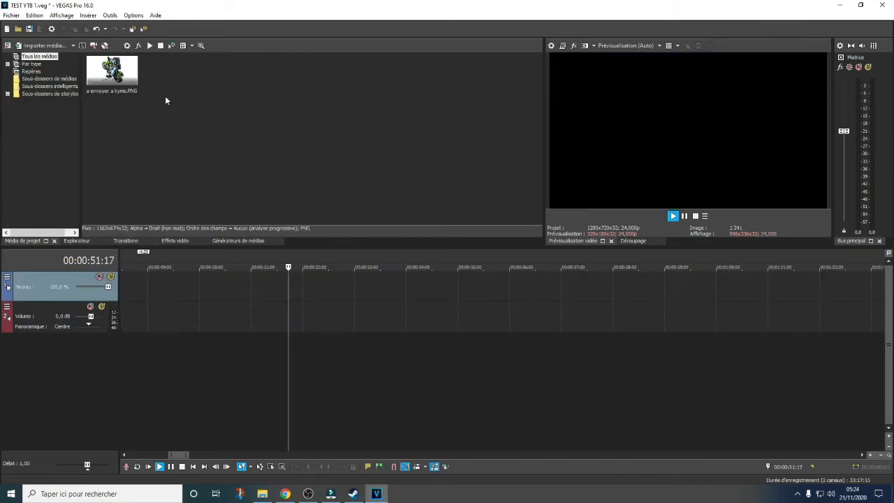
left_click_drag(126, 80, 122, 272)
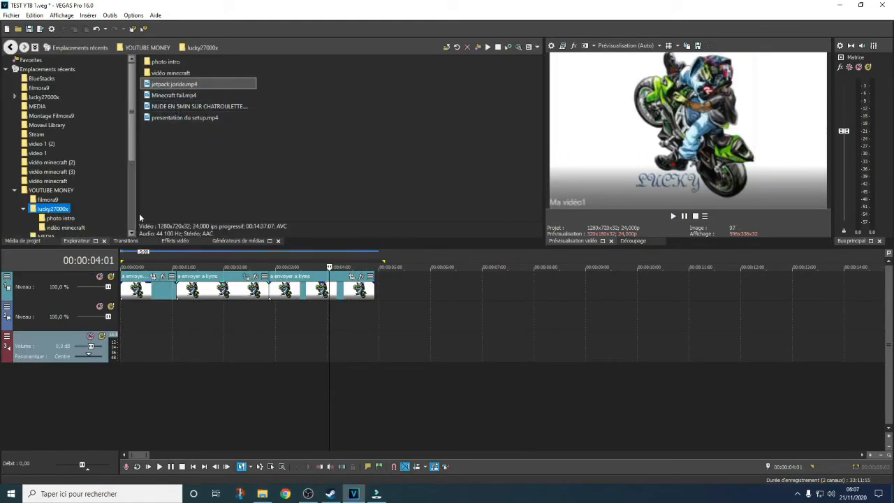
Add the KindnessandResonance mp3 from the project media to the start of the audio track.
left_click(49, 241)
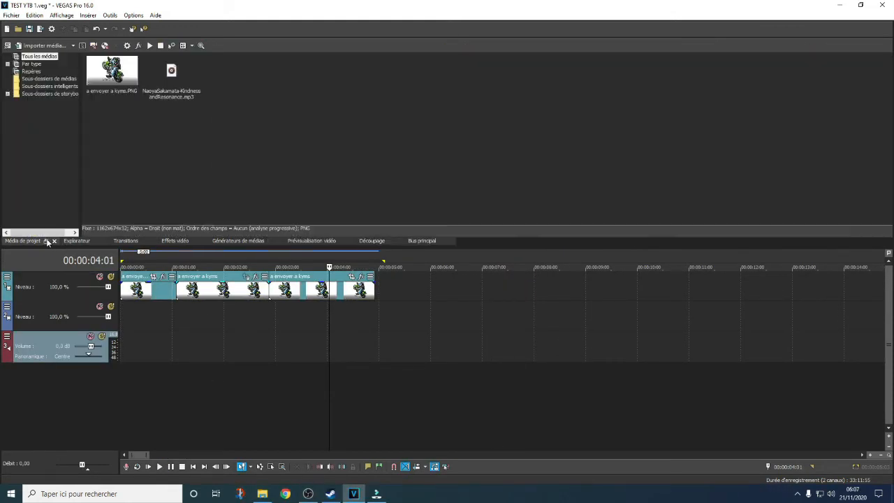
left_click_drag(176, 89, 123, 341)
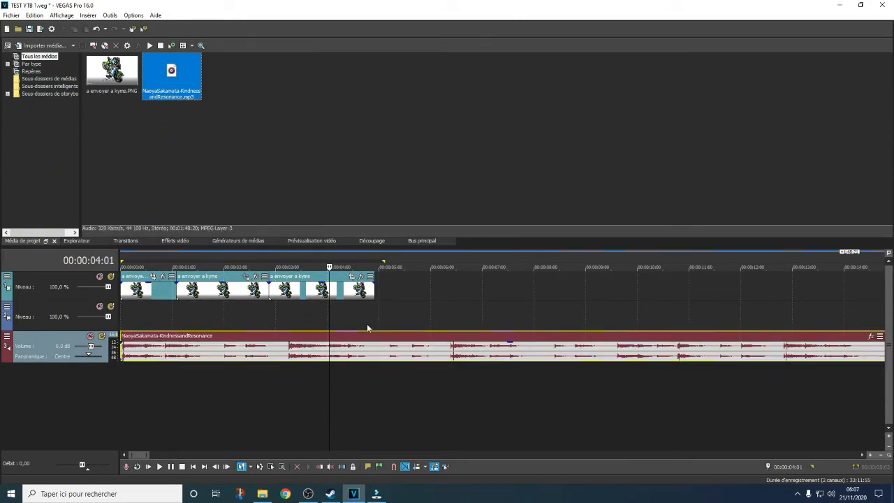
Trim the end of the music at 00:00:04:22, in line with the end of the last image clip.
key("space")
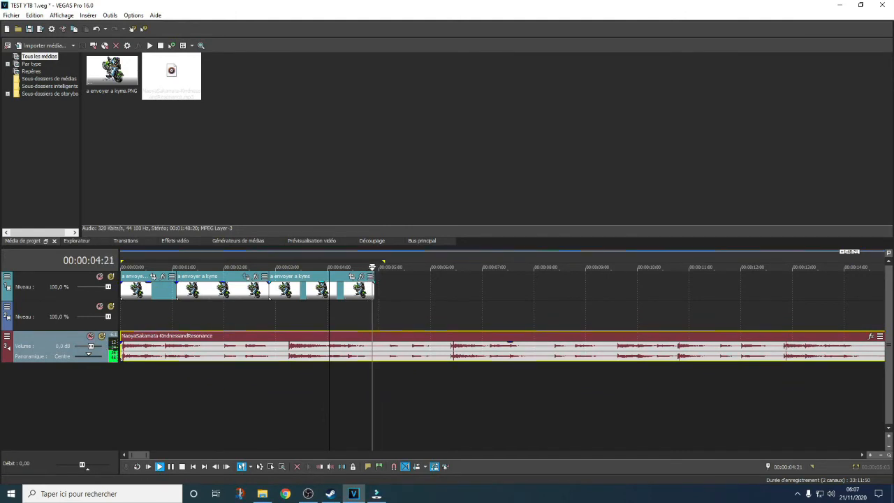
left_click_drag(372, 267, 375, 267)
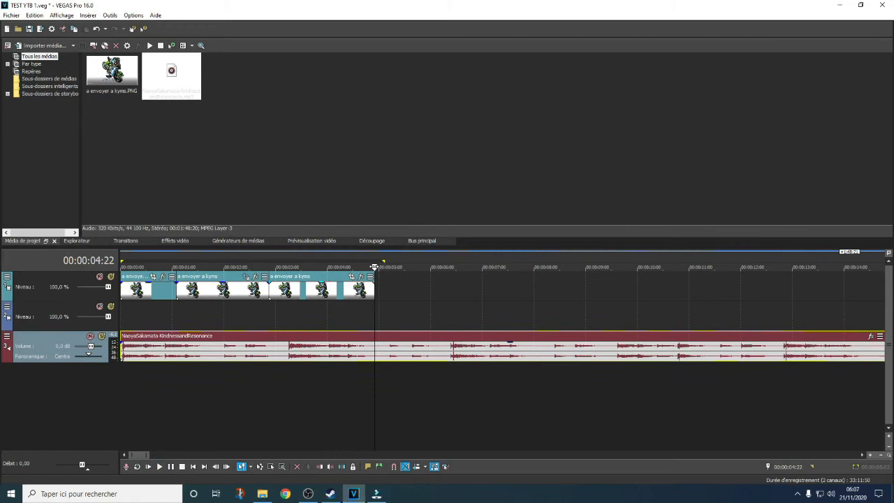
left_click(376, 348)
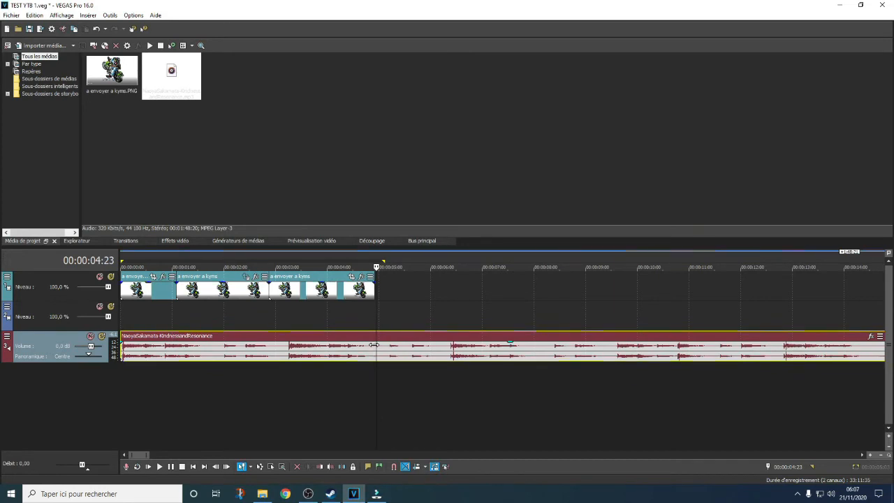
left_click(375, 346)
right_click(375, 347)
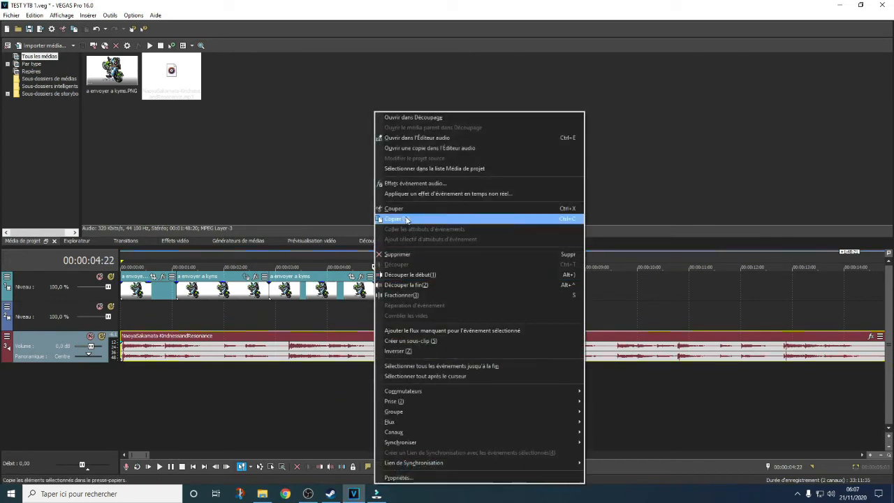
left_click(409, 284)
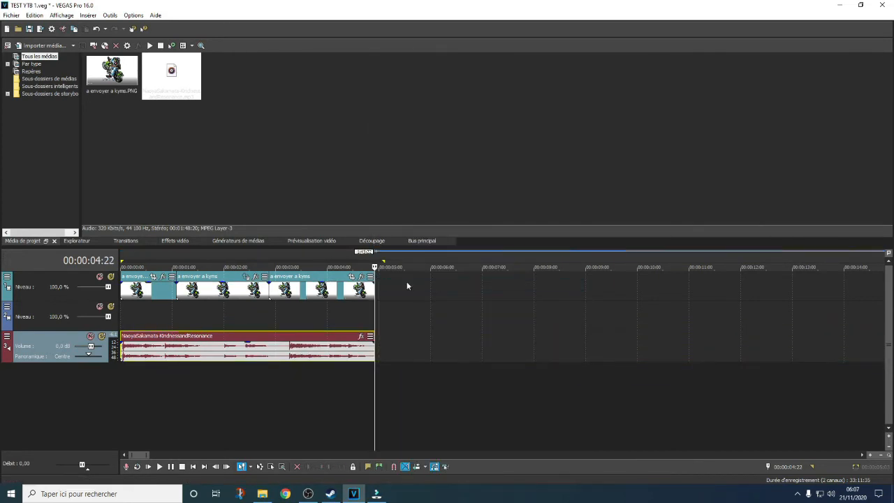
Preview the images with the music from 00:00:00:09.
left_click_drag(377, 267, 140, 267)
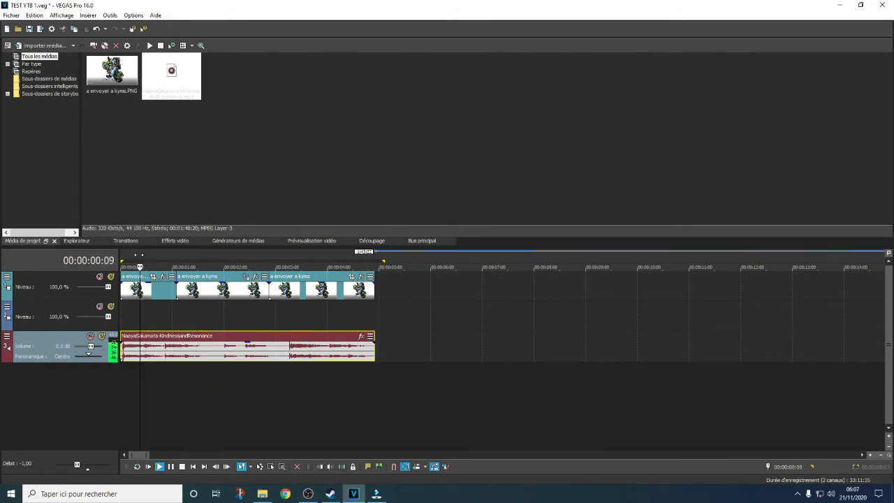
left_click(258, 241)
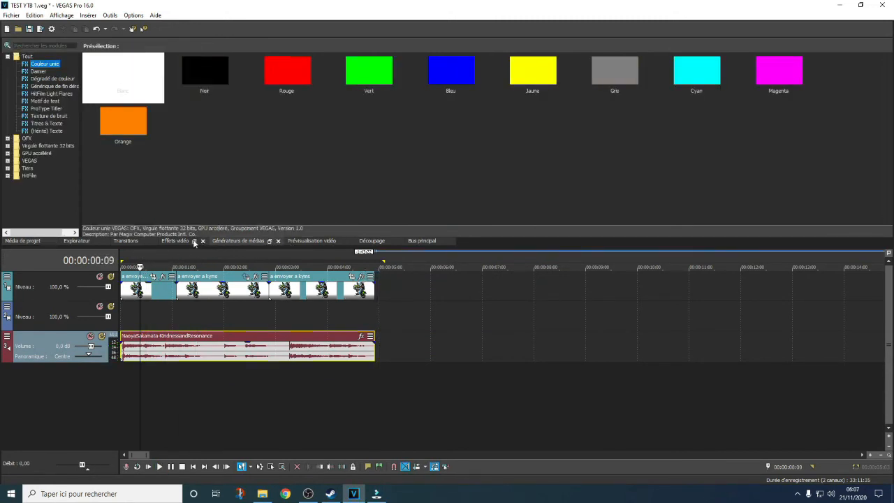
left_click(190, 242)
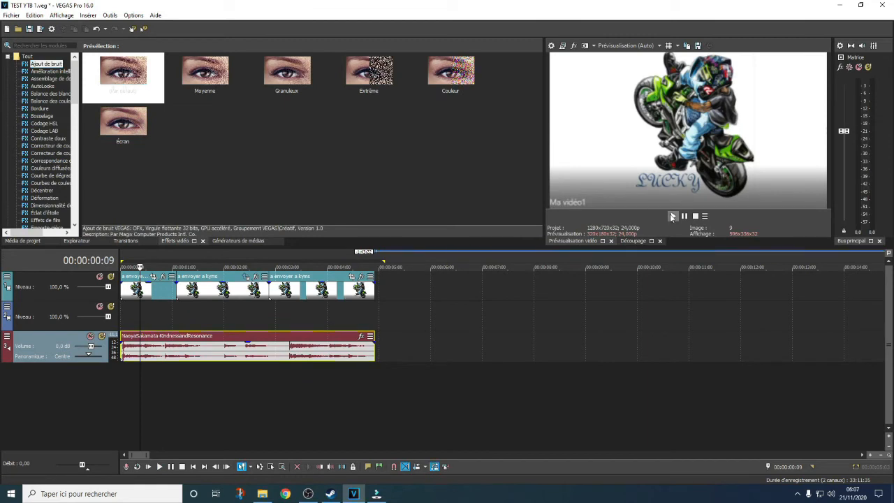
left_click(673, 215)
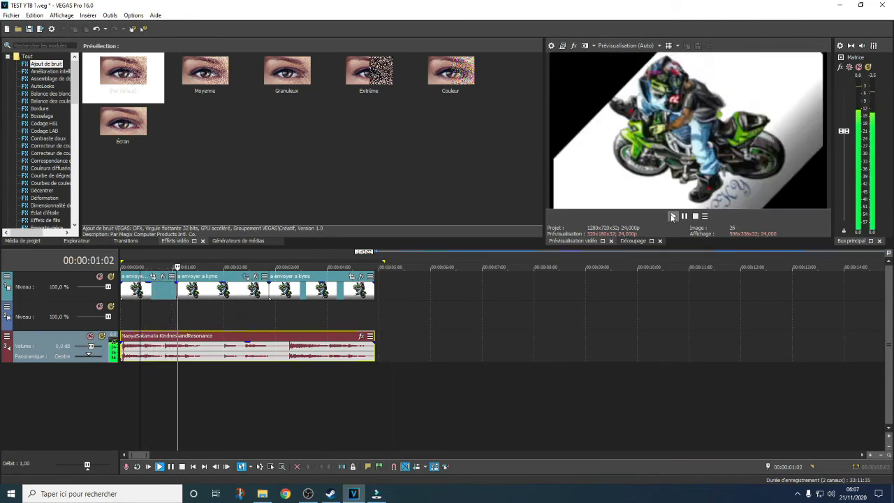
left_click(674, 216)
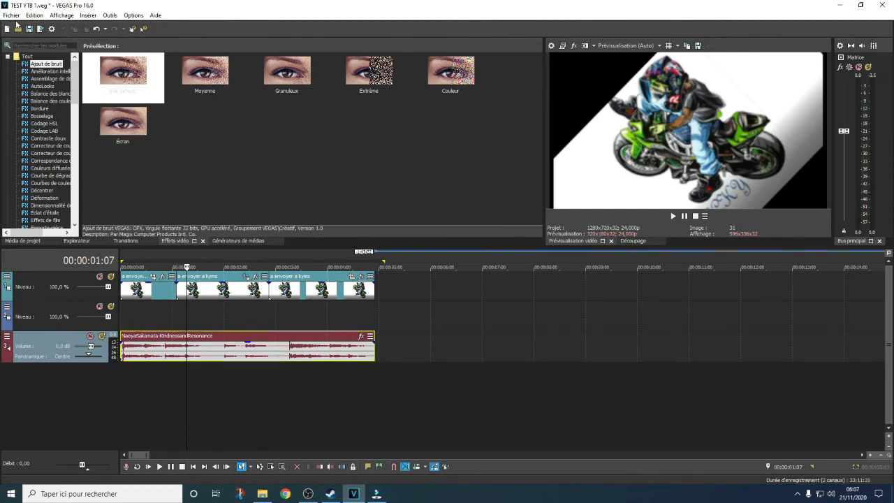
Render the project to the desktop as TEST YTB 3 in MAGIX AVC/AAC MP4 format with the Internet HD 1080p 29,97 fps template.
left_click(11, 15)
mouse_move(44, 124)
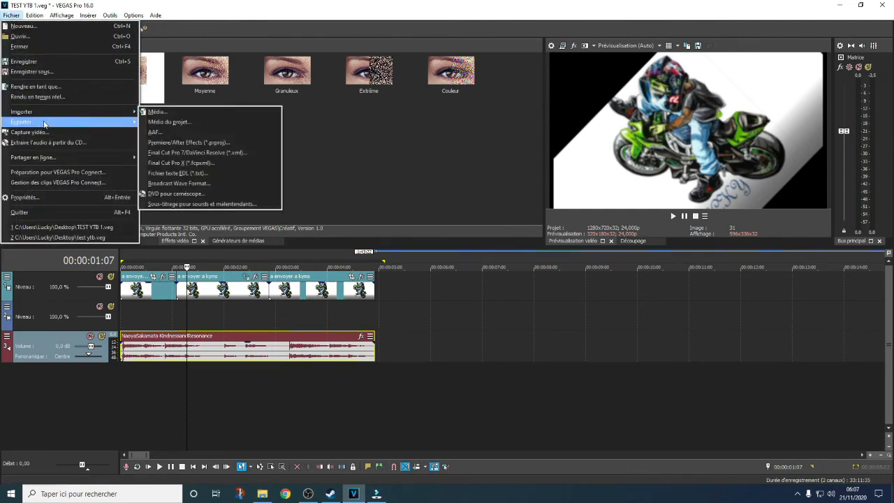
left_click(65, 86)
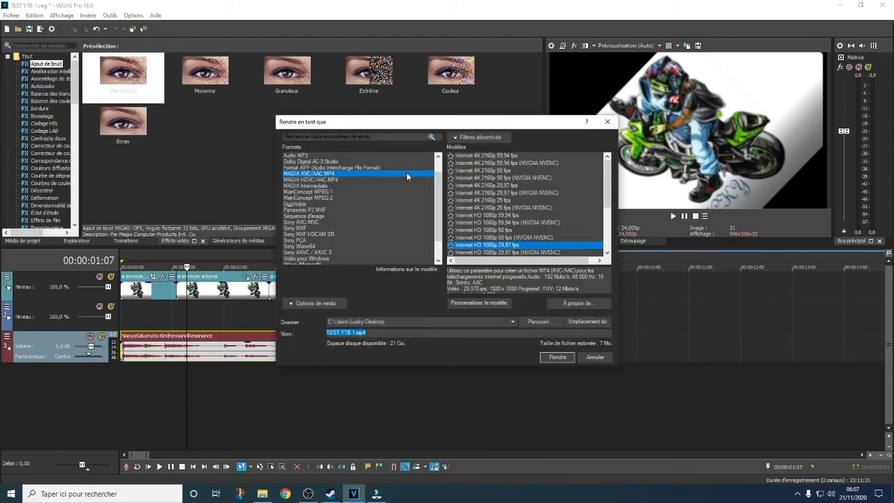
left_click(500, 247)
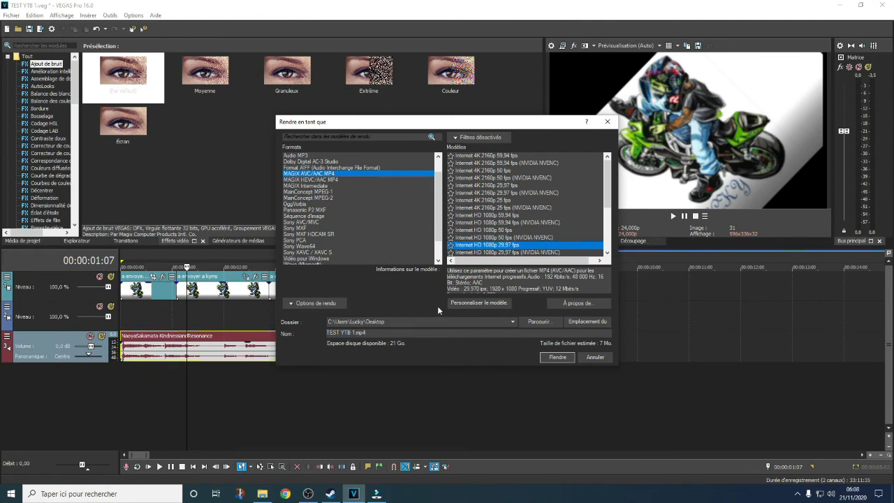
key("BackSpace")
type("3")
left_click(557, 357)
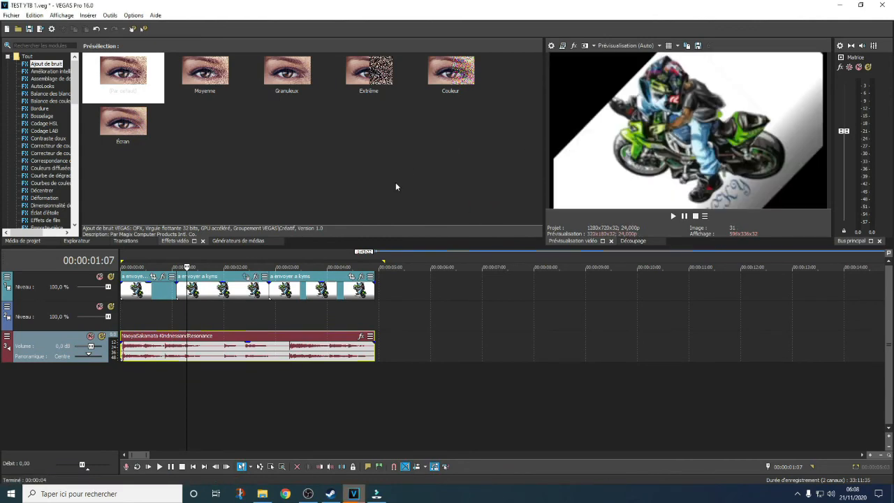
Switch to the desktop and play the rendered TEST YTB 3 video.
key("super+d")
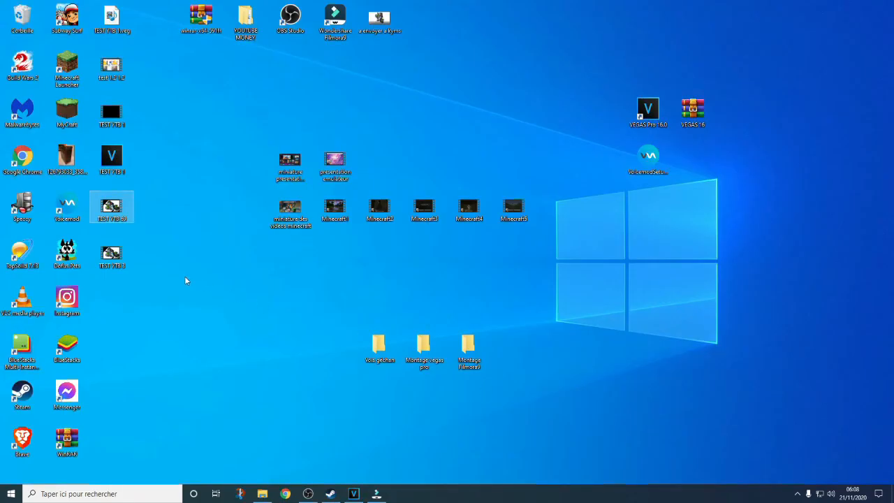
double_click(112, 253)
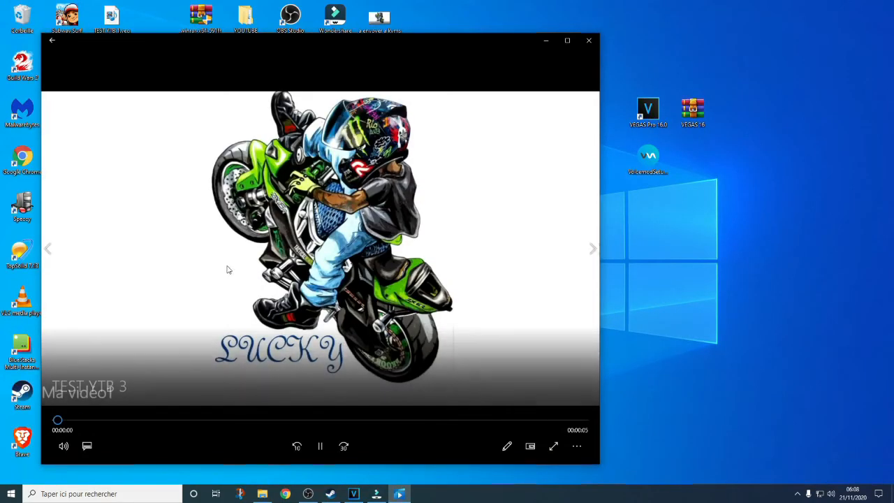